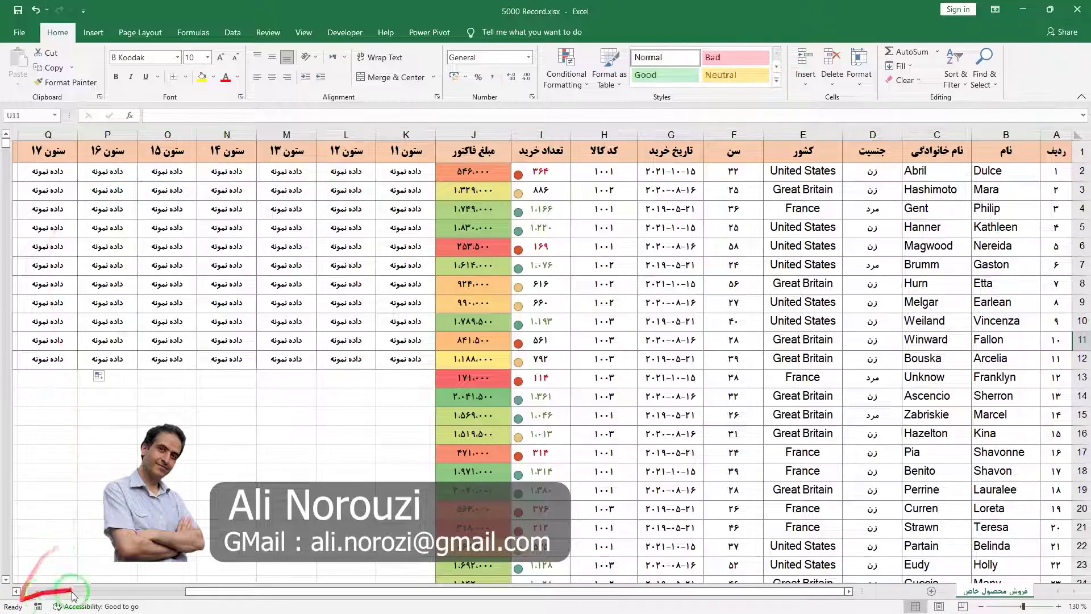
Scroll the sales table back to column A and show the View tab commands.
mouse_move(195, 590)
left_mouse_down()
mouse_move(3, 600)
mouse_move(446, 583)
left_mouse_up()
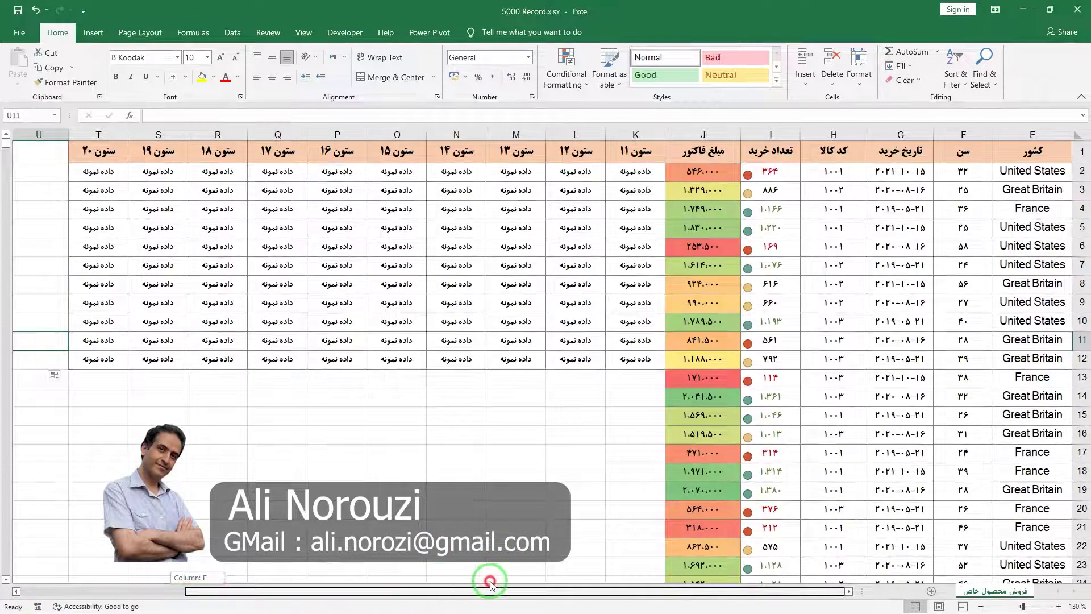
left_click_drag(486, 582, 730, 591)
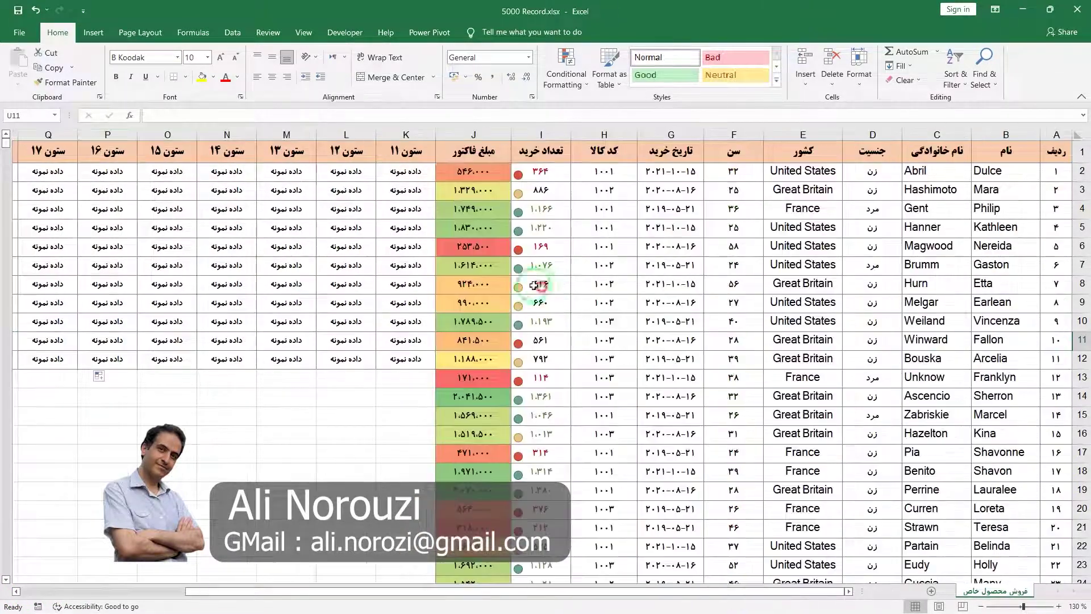
left_click(301, 31)
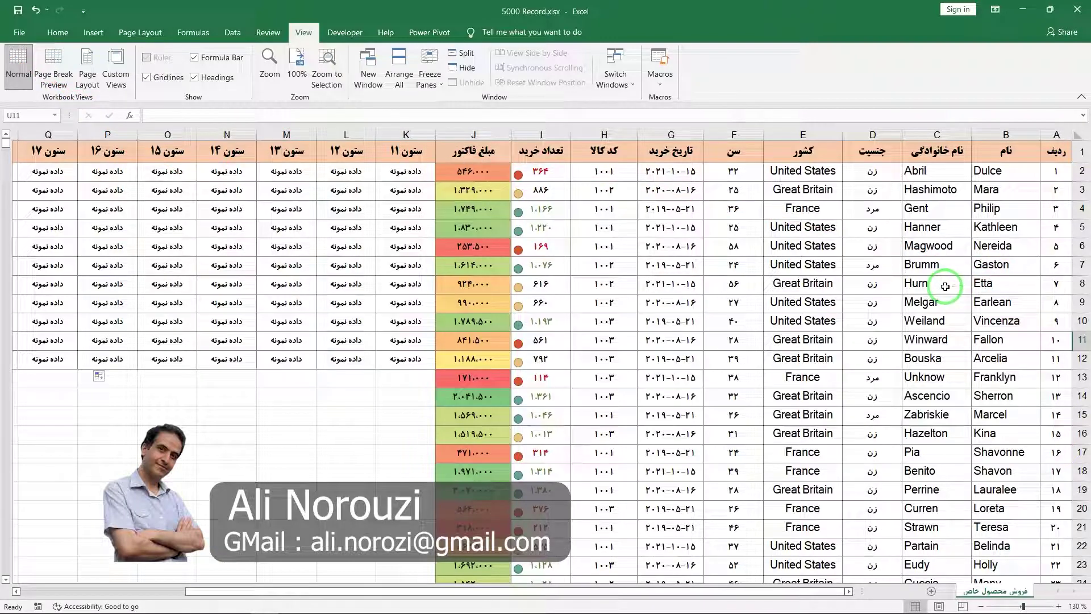
Show the sheet in Page Break Preview at about 76% zoom, then switch to Page Layout.
left_click(55, 66)
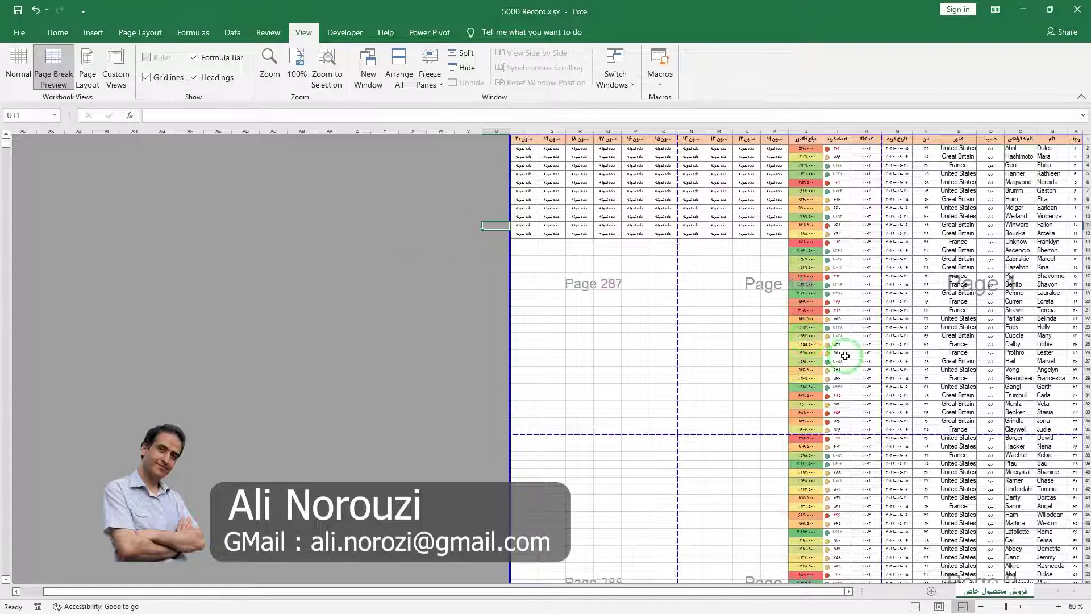
left_click_drag(1016, 607, 1016, 608)
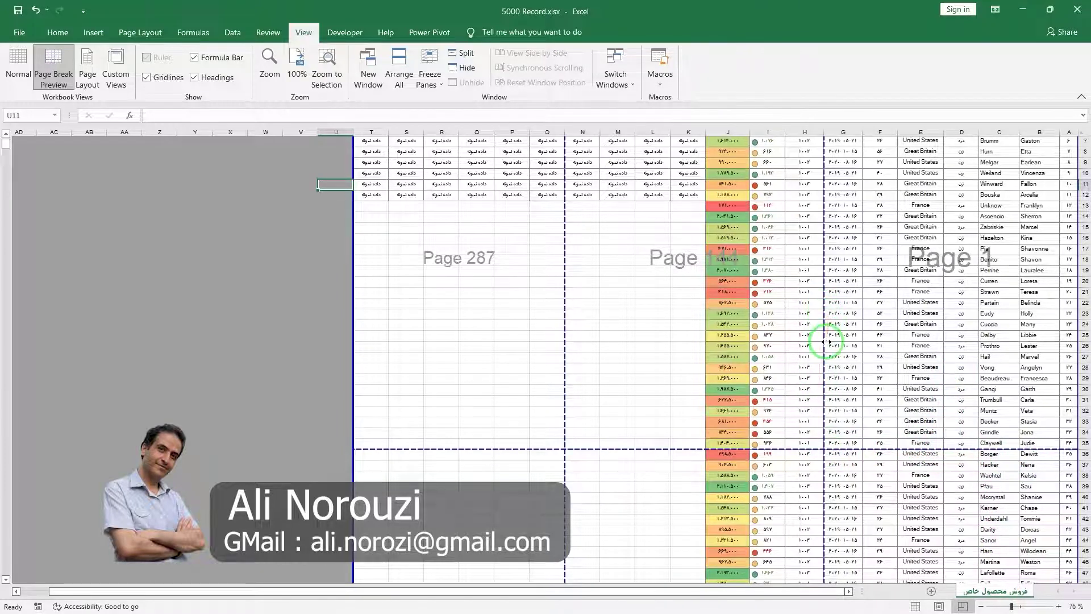
scroll(826, 342, "up", 2)
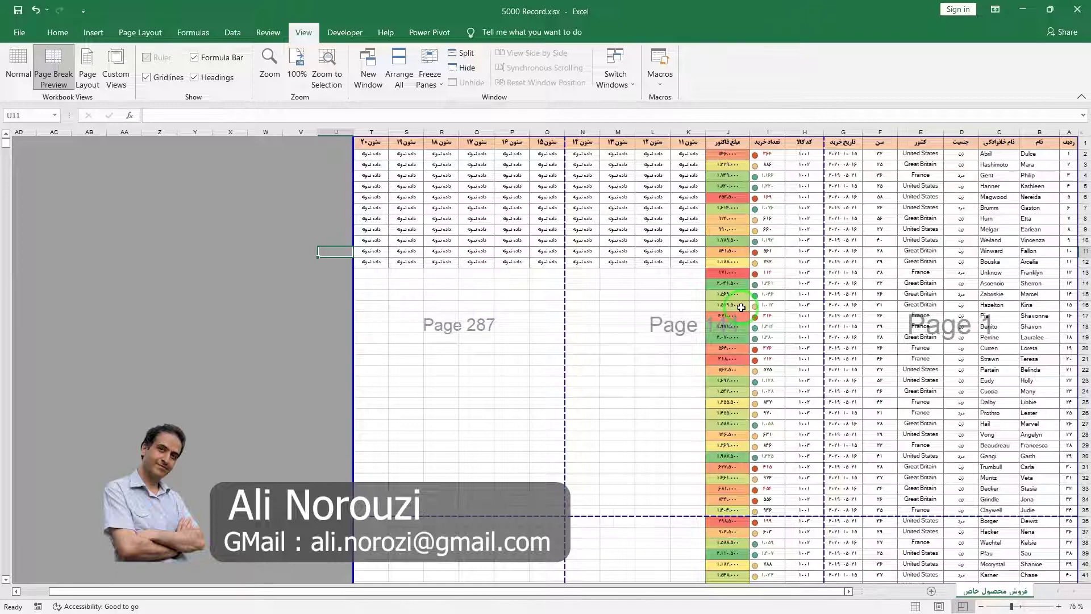
left_click(84, 75)
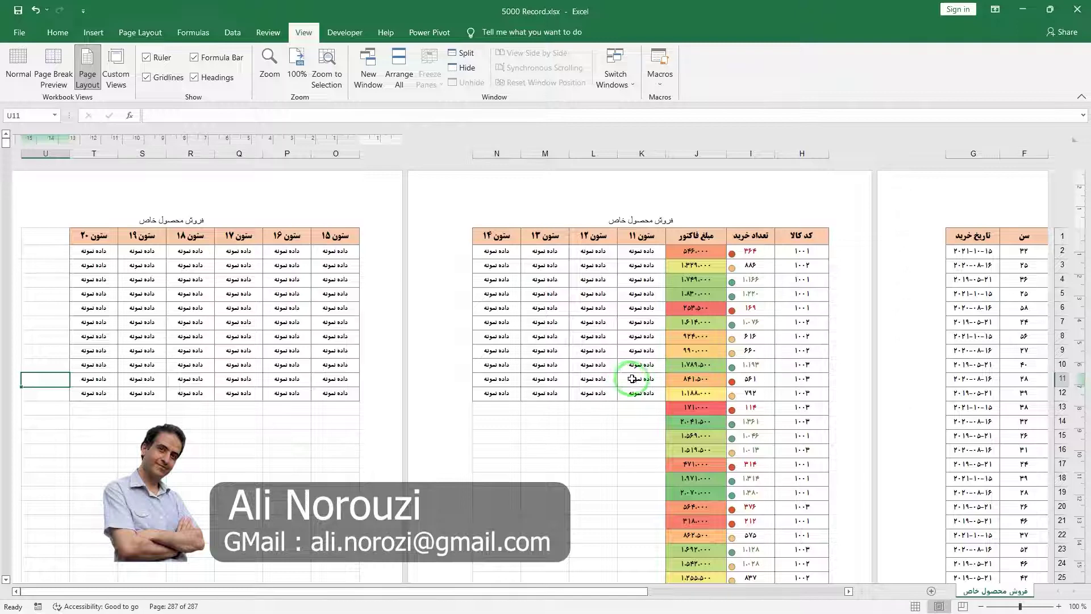
Scroll the Page Layout view and bring page 1 back into view.
scroll(631, 379, "down", 4)
scroll(714, 377, "down", 2)
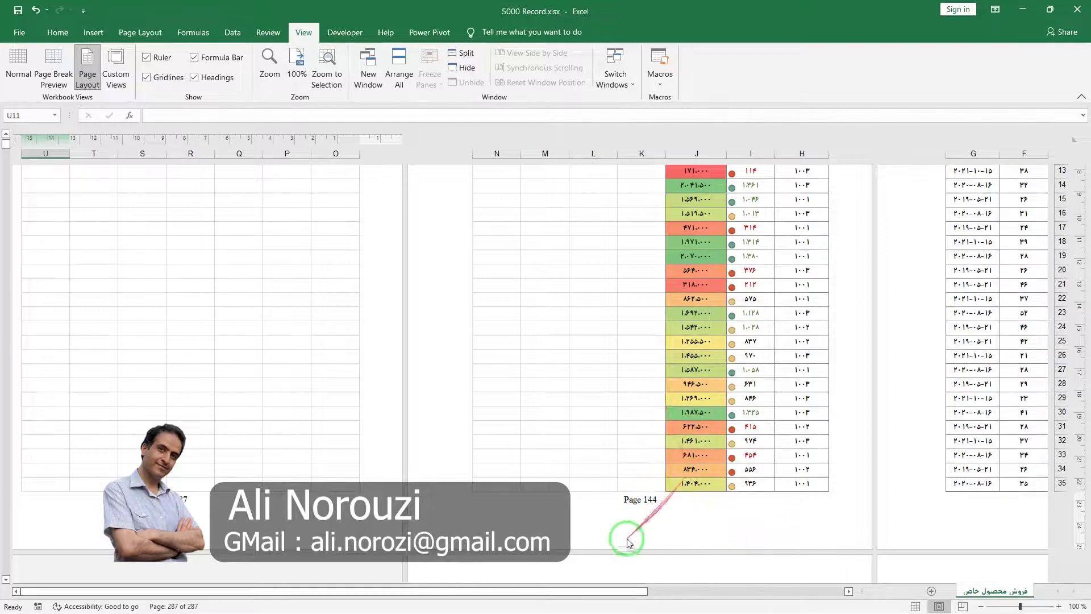
left_click_drag(624, 586, 848, 594)
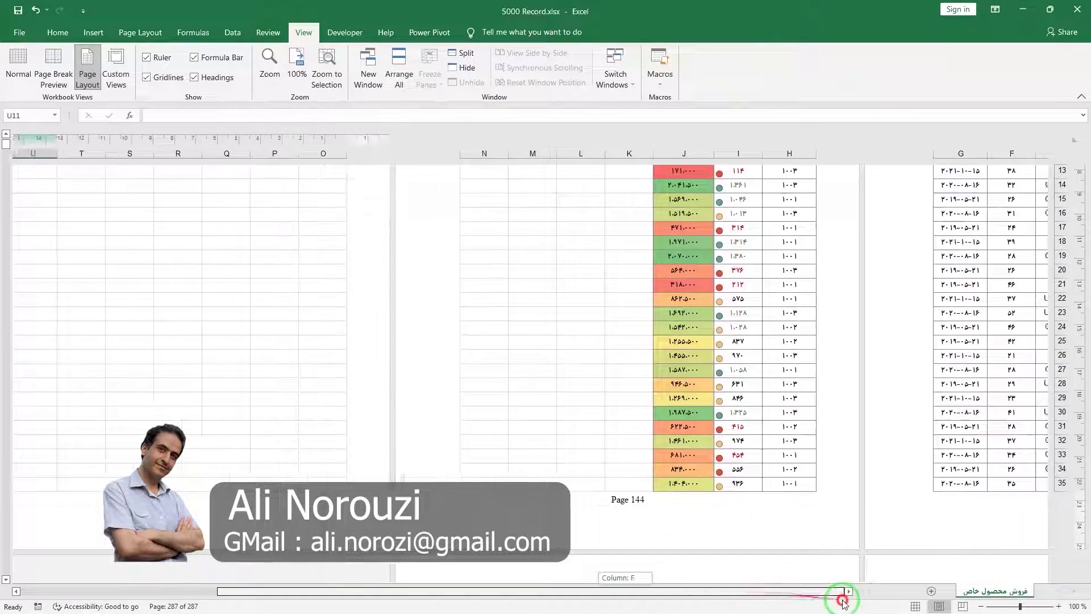
left_click(848, 594)
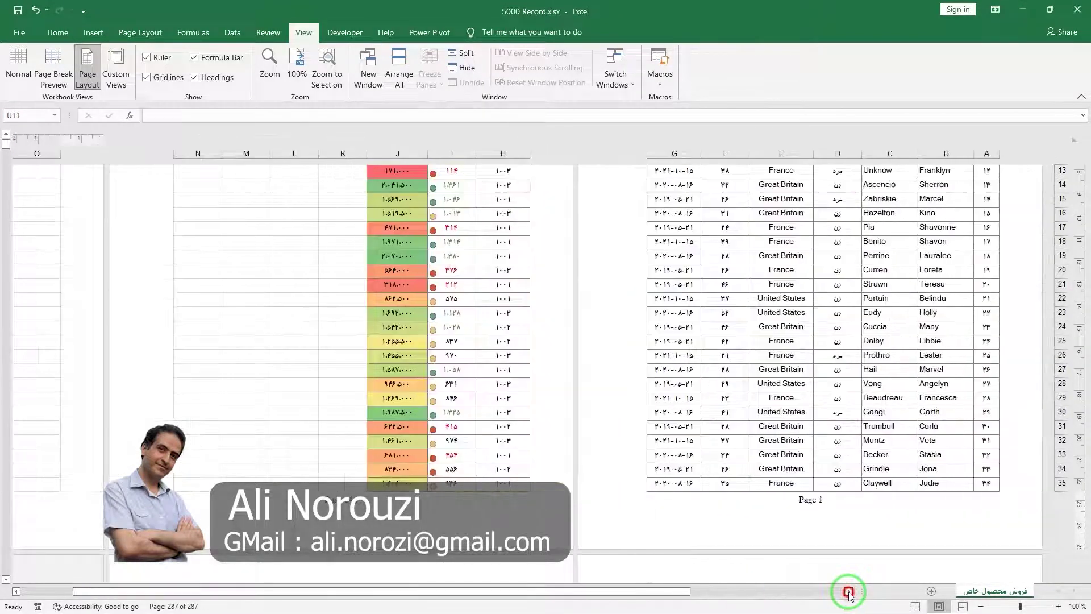
Browse down through the printed pages and back to the top, then open Custom Views.
scroll(815, 479, "up", 5)
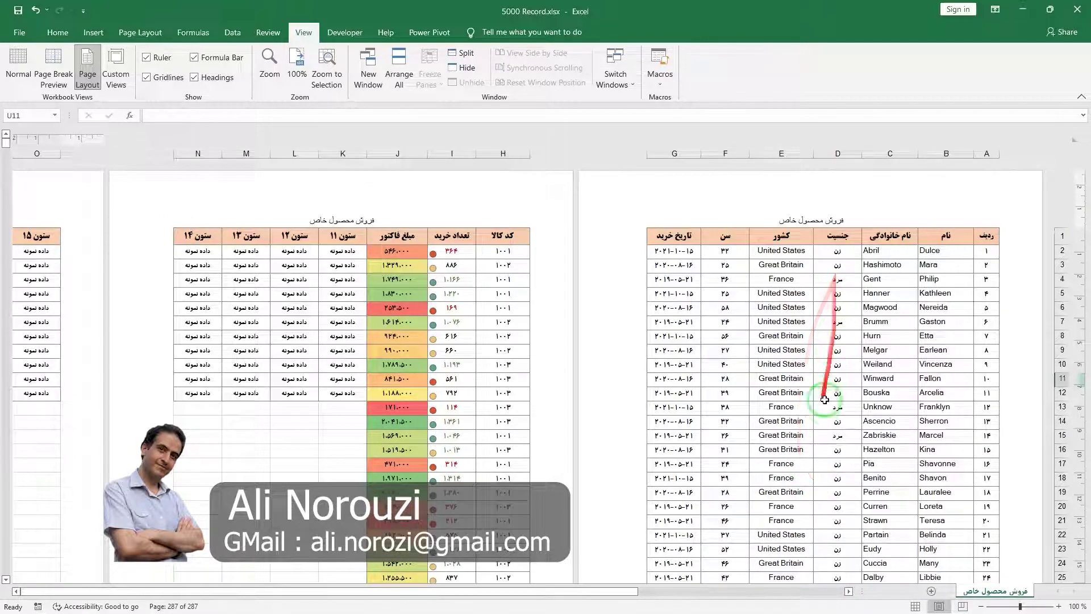
scroll(811, 385, "down", 5)
scroll(810, 423, "down", 5)
scroll(807, 409, "down", 3)
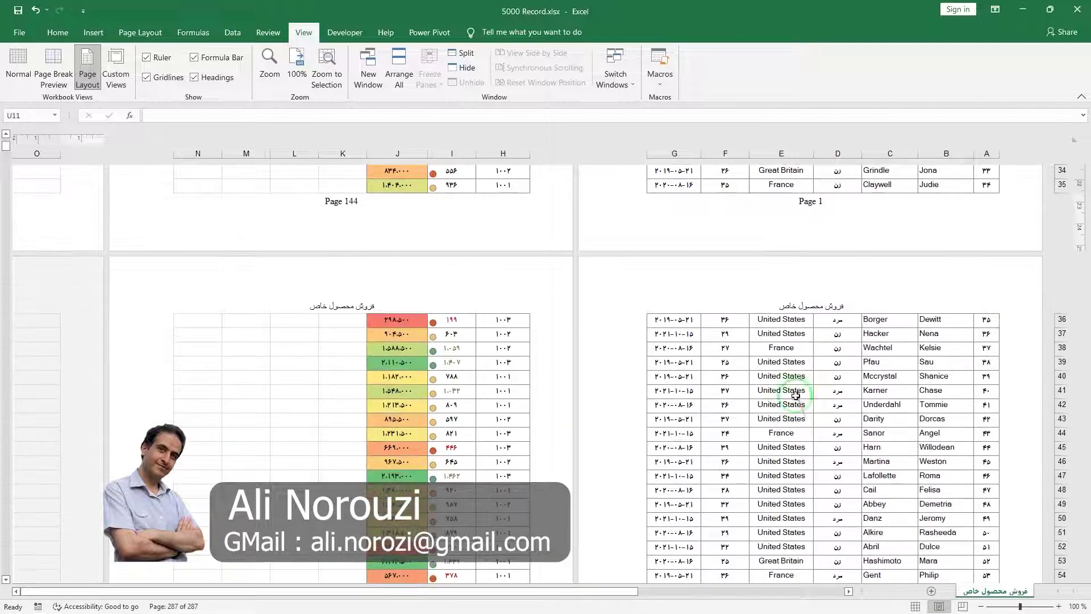
scroll(793, 392, "down", 5)
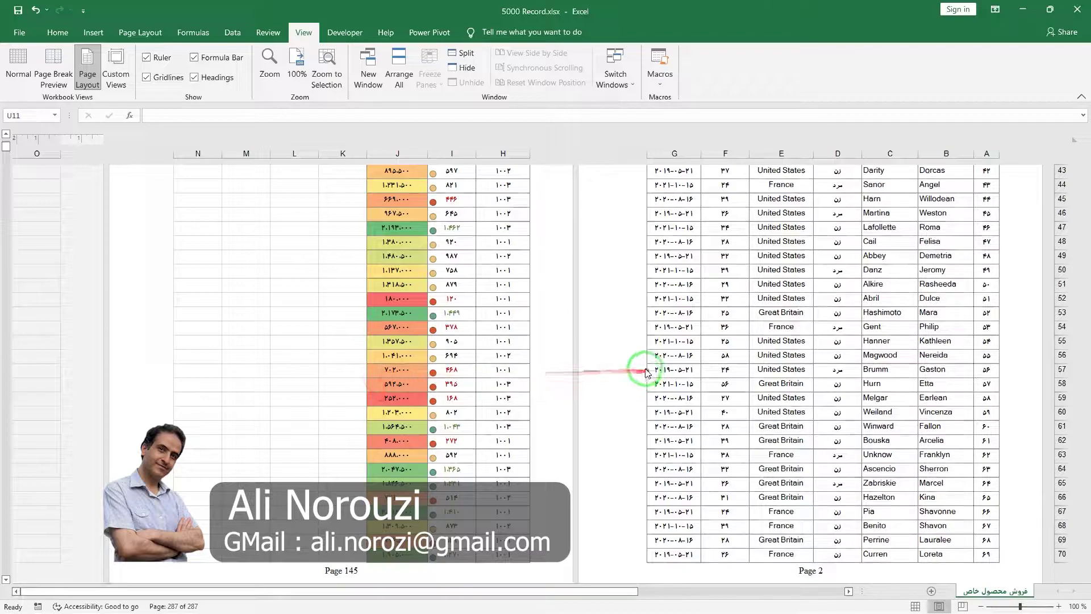
scroll(727, 369, "down", 1)
scroll(750, 364, "down", 1)
scroll(764, 375, "down", 5)
scroll(790, 418, "down", 5)
scroll(799, 437, "down", 5)
scroll(795, 439, "up", 4)
scroll(784, 438, "up", 8)
scroll(768, 437, "up", 5)
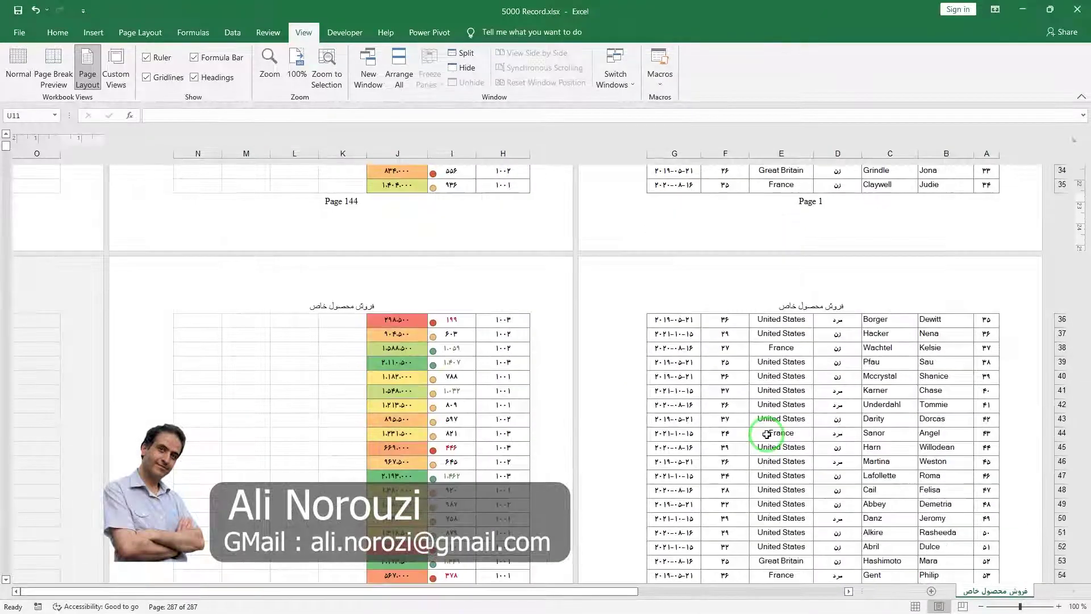
scroll(770, 438, "up", 5)
scroll(768, 436, "up", 8)
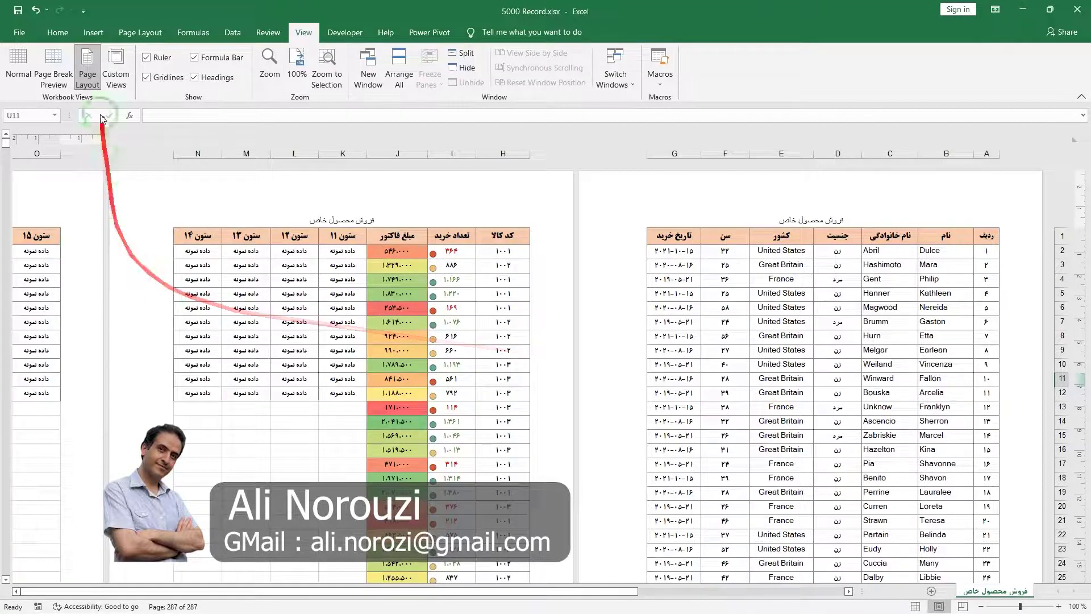
left_click(117, 68)
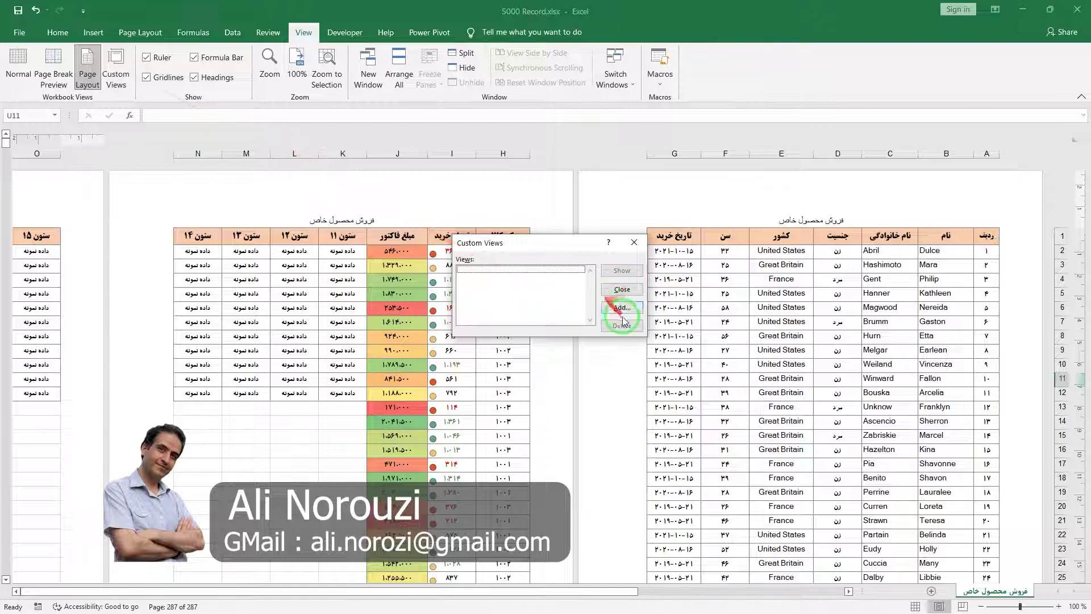
left_click(622, 309)
left_click(519, 264)
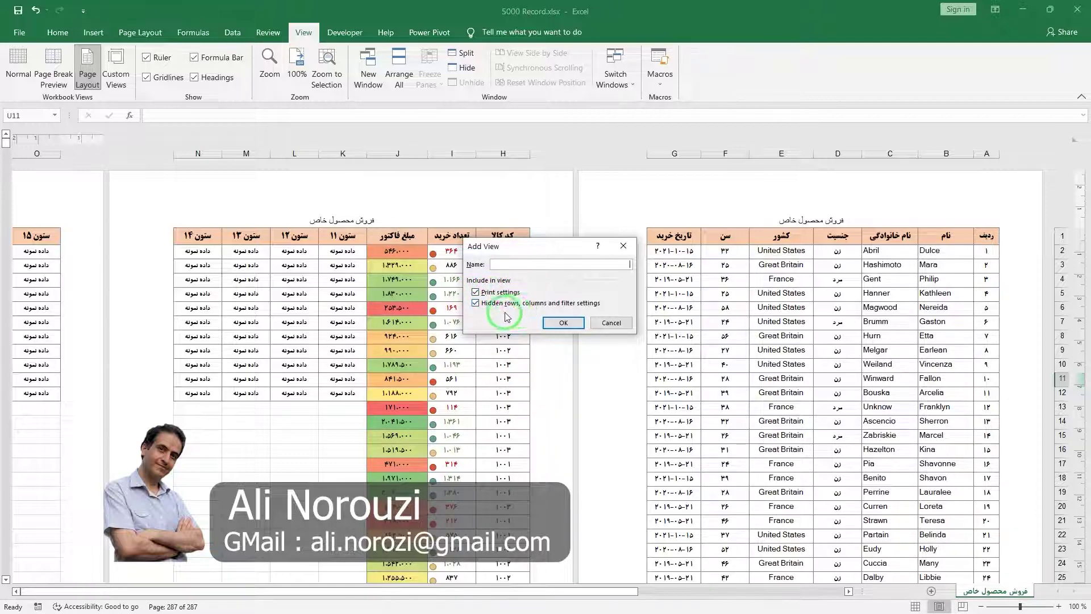
left_click_drag(584, 304, 465, 207)
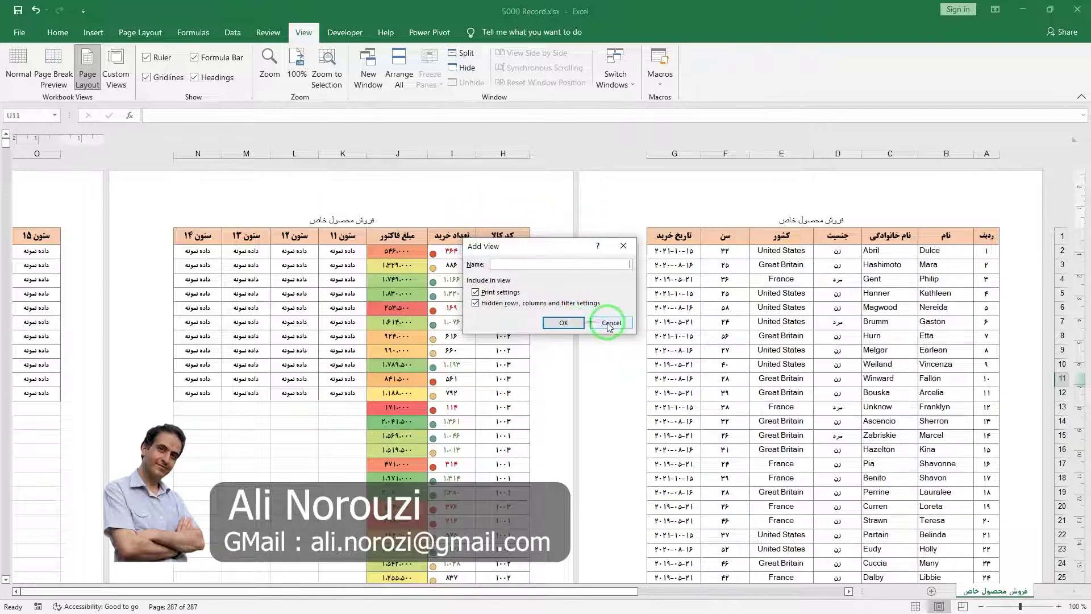
left_click_drag(621, 281, 614, 325)
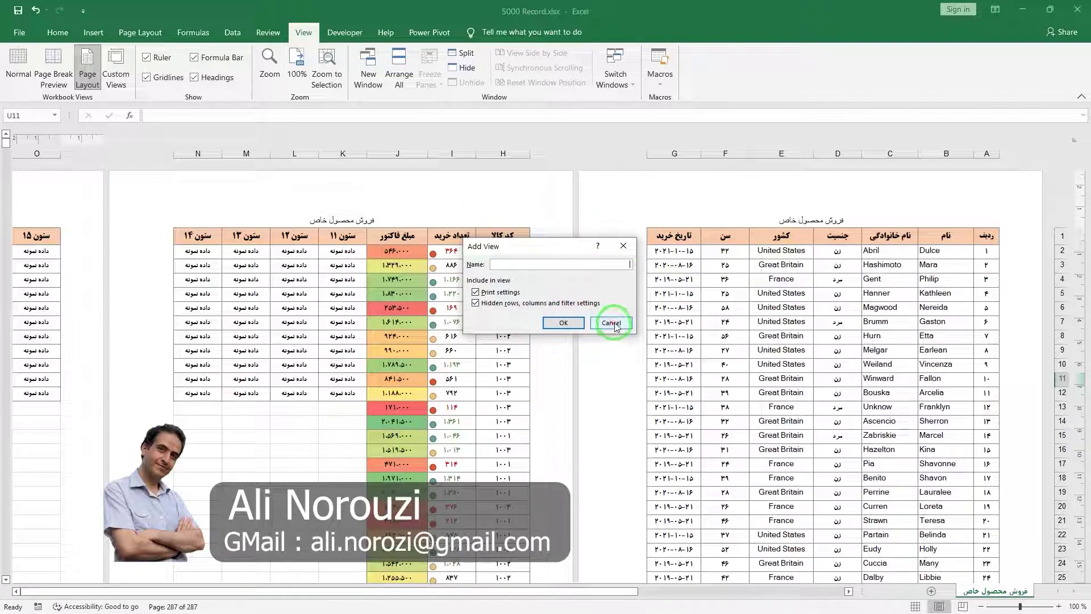
left_click(599, 325)
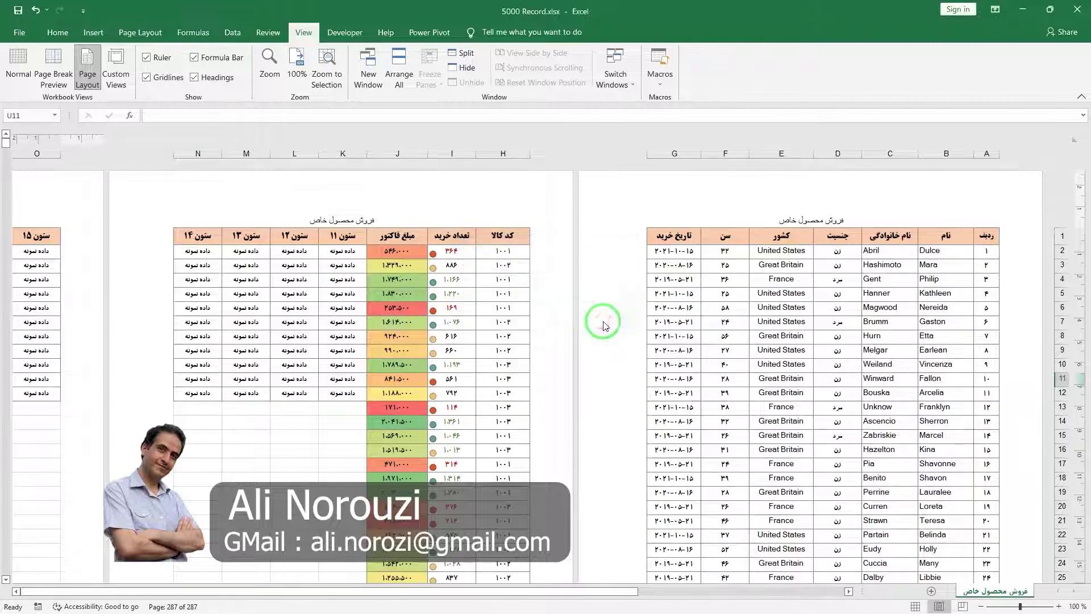
left_click(120, 72)
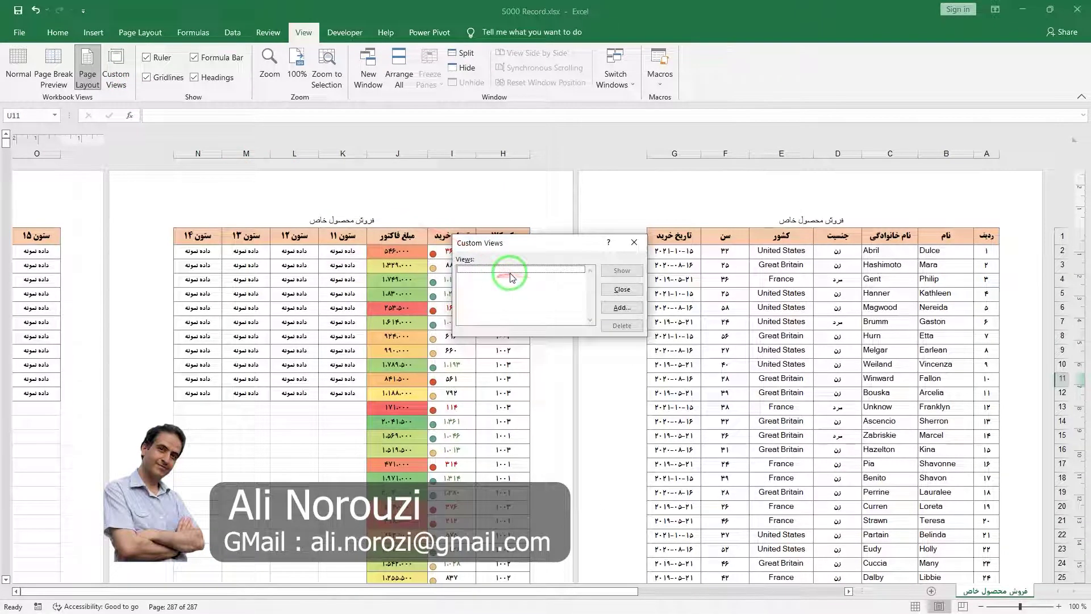
left_click(633, 243)
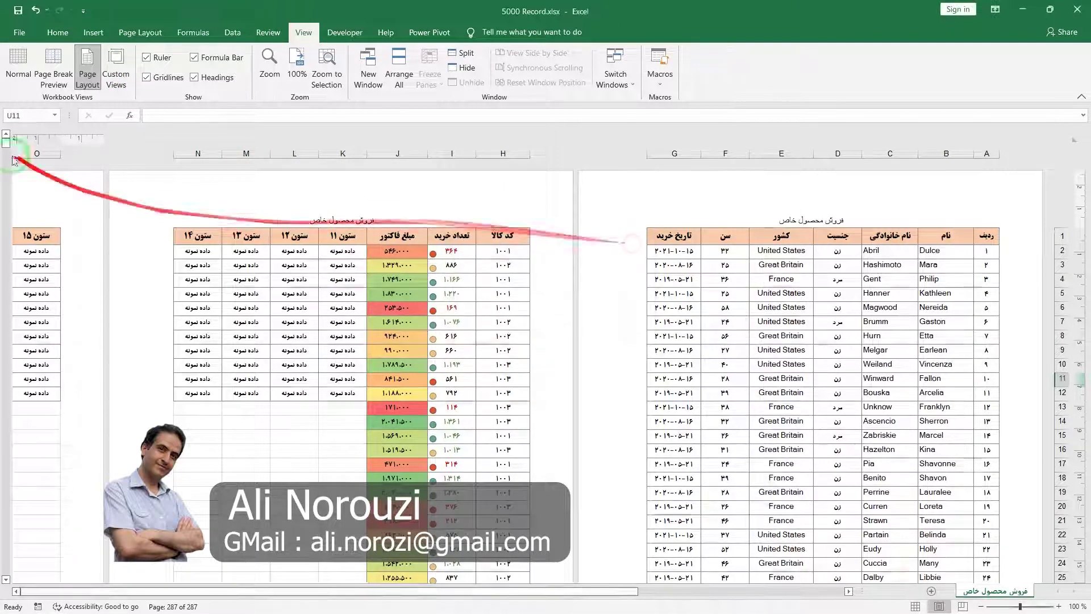
left_click(16, 67)
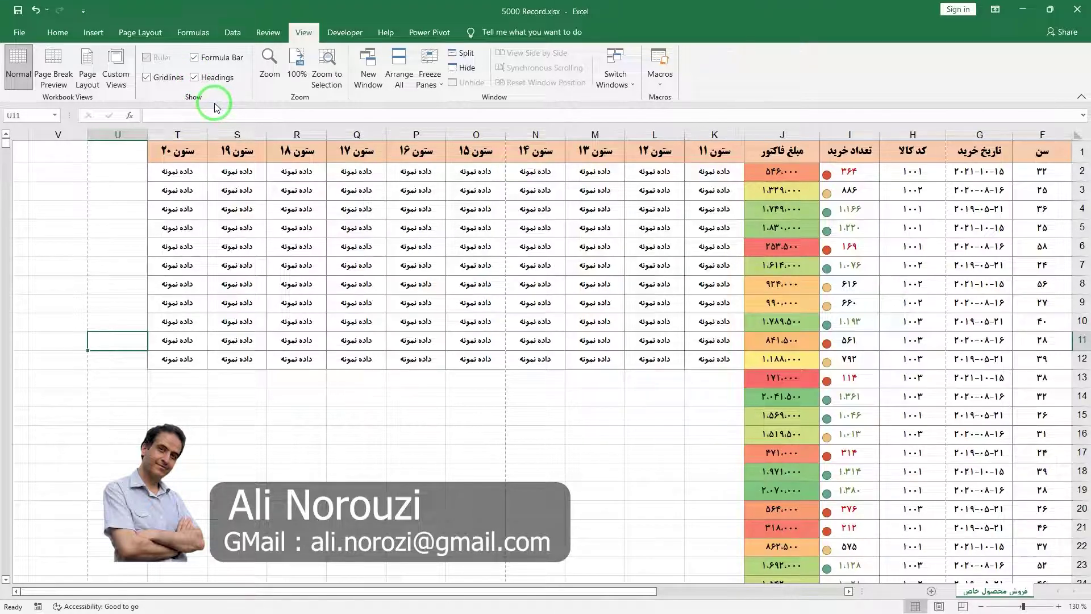
Hide and re-show the formula bar, row and column headings, and gridlines.
left_click(195, 59)
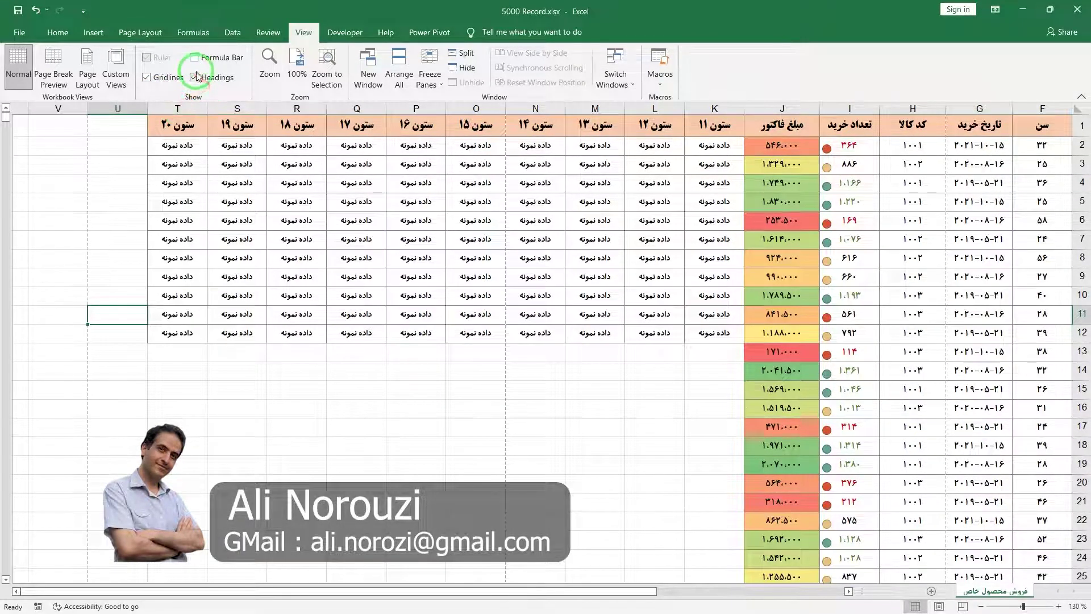
left_click(195, 57)
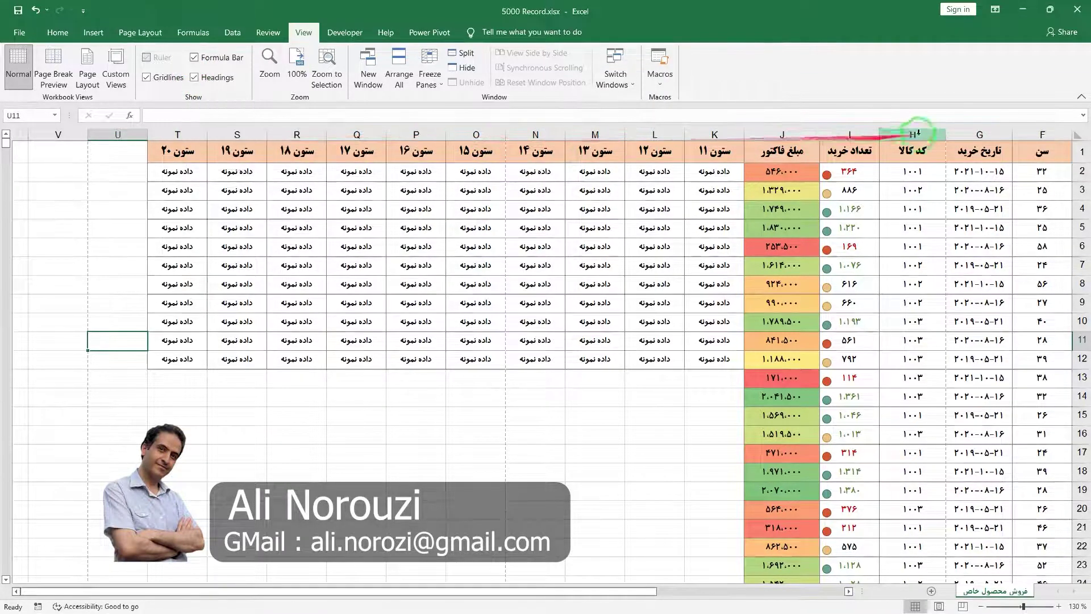
left_click(195, 77)
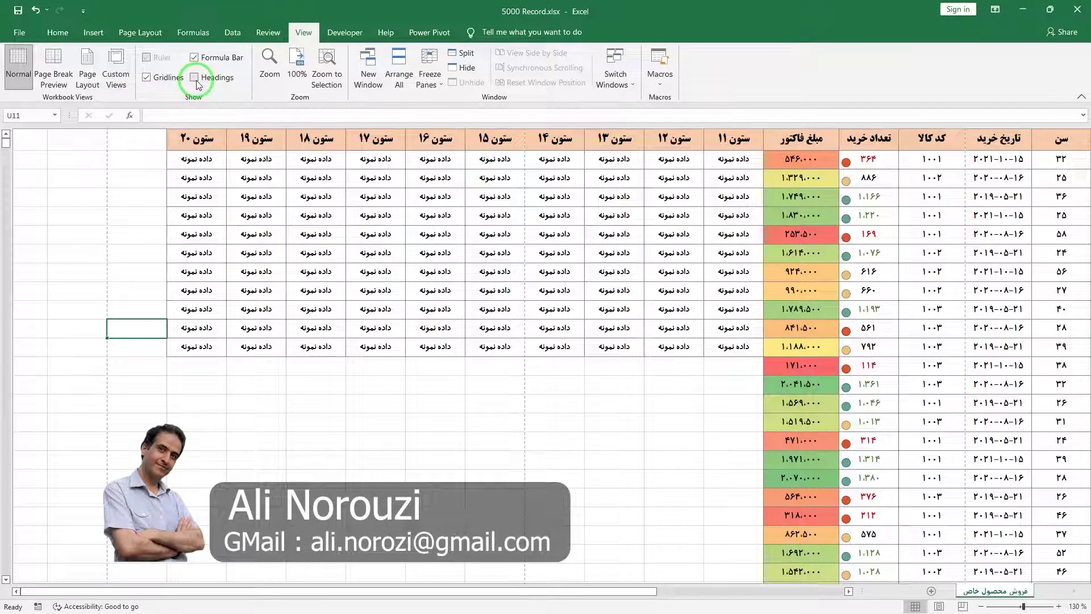
left_click(195, 78)
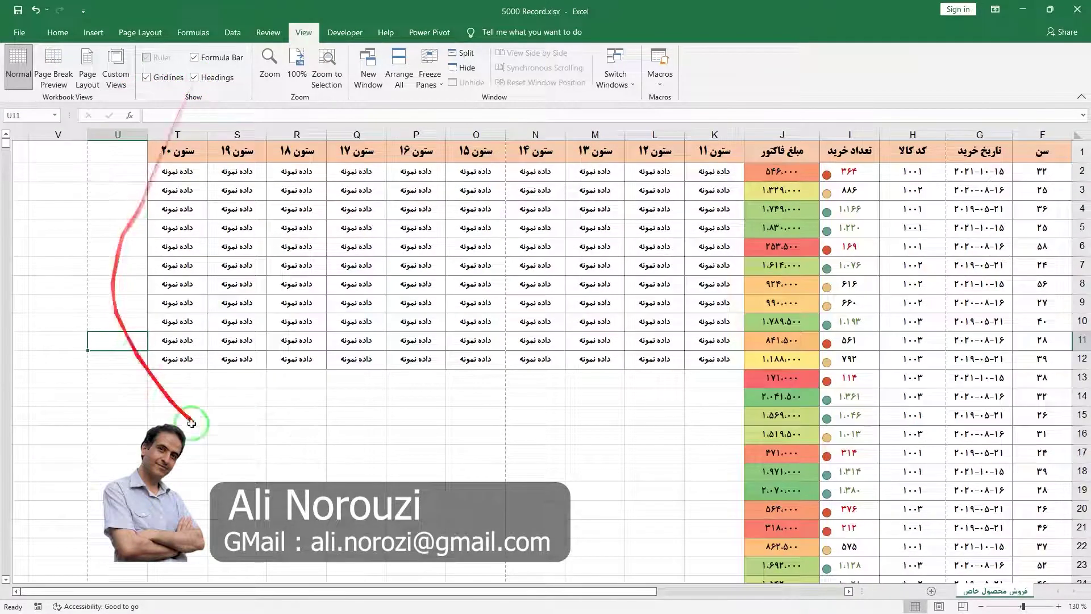
left_click(149, 79)
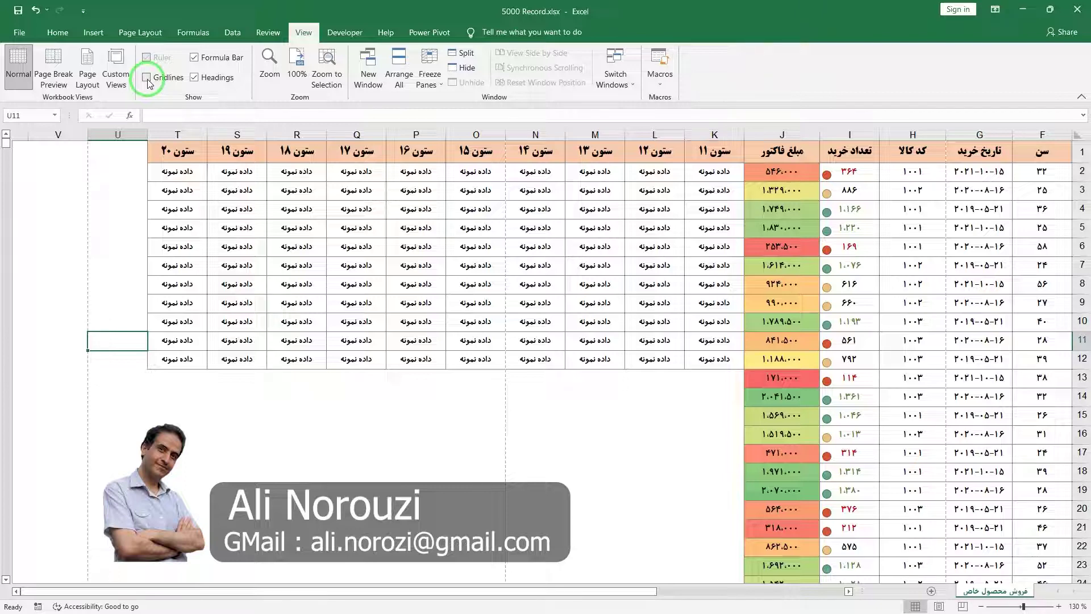
left_click(148, 79)
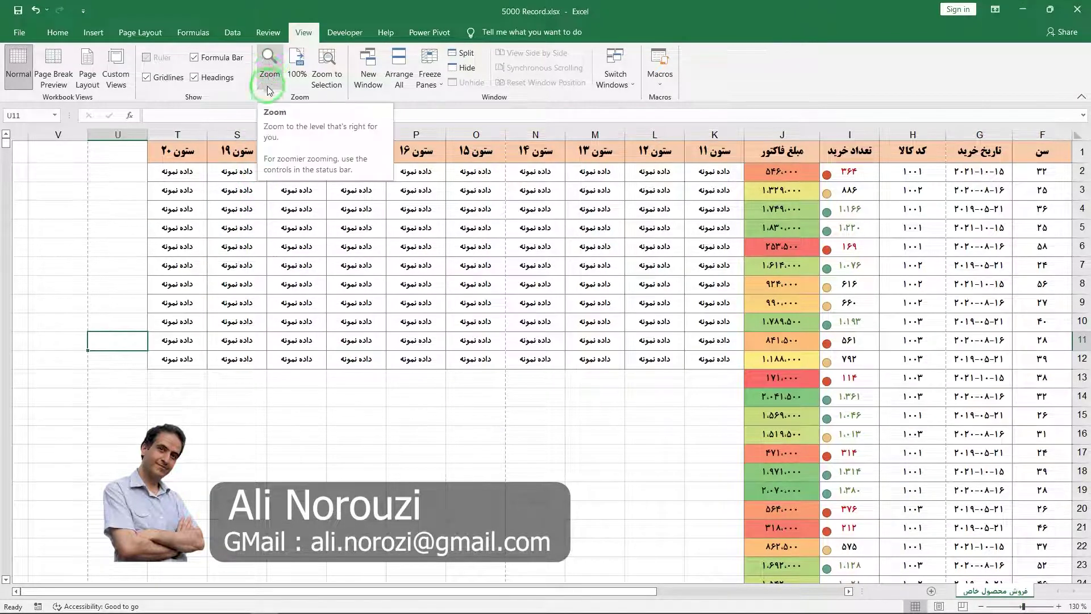
Zoom the sheet to fit the selected cell using the Fit selection option.
left_click(269, 67)
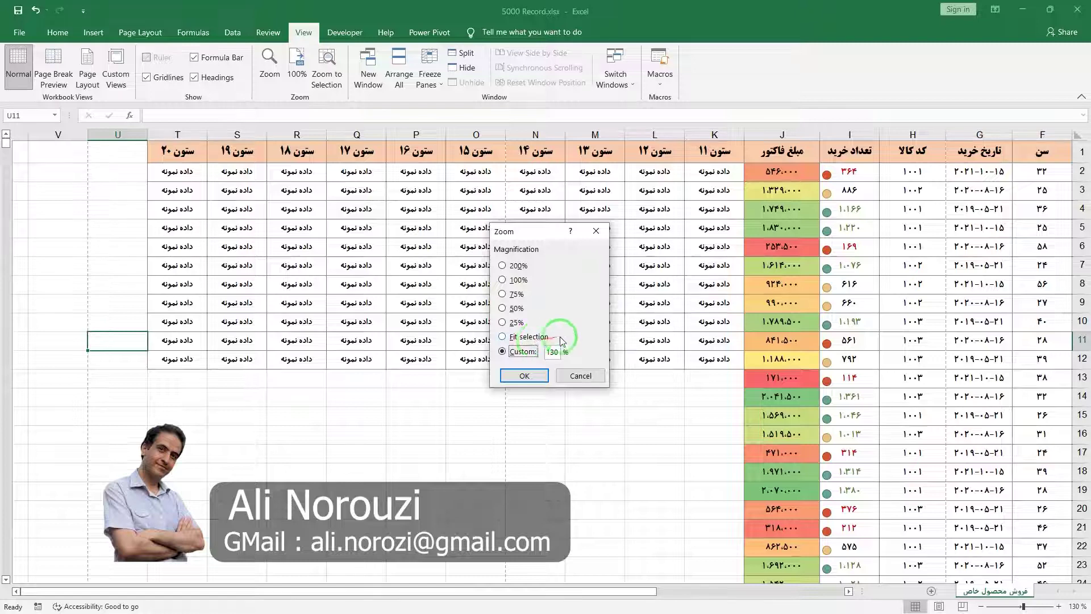
left_click(524, 341)
left_click(529, 374)
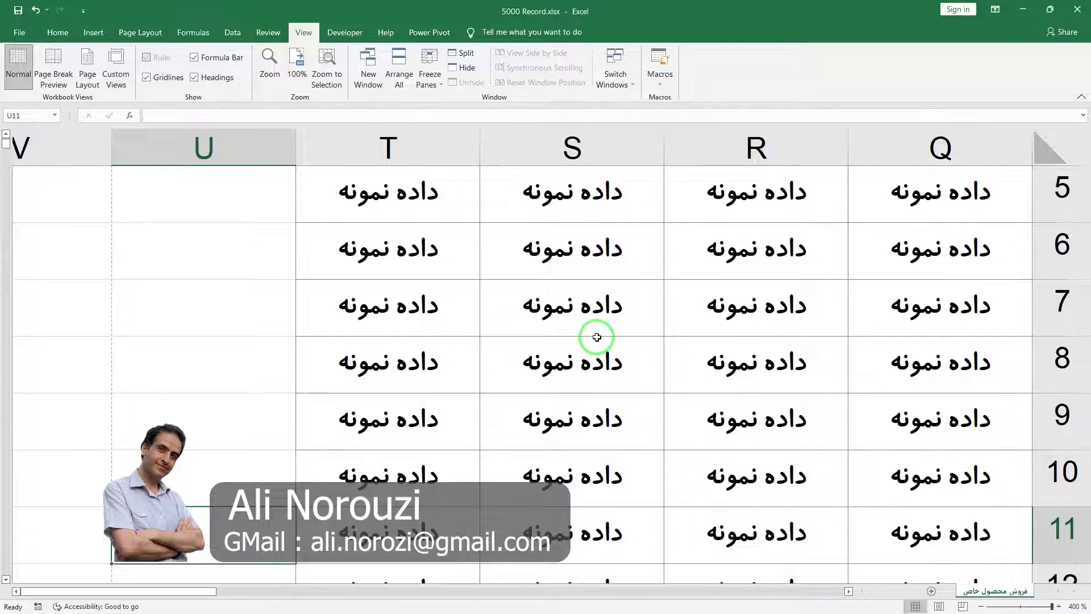
scroll(596, 340, "down", 18)
scroll(595, 342, "up", 2)
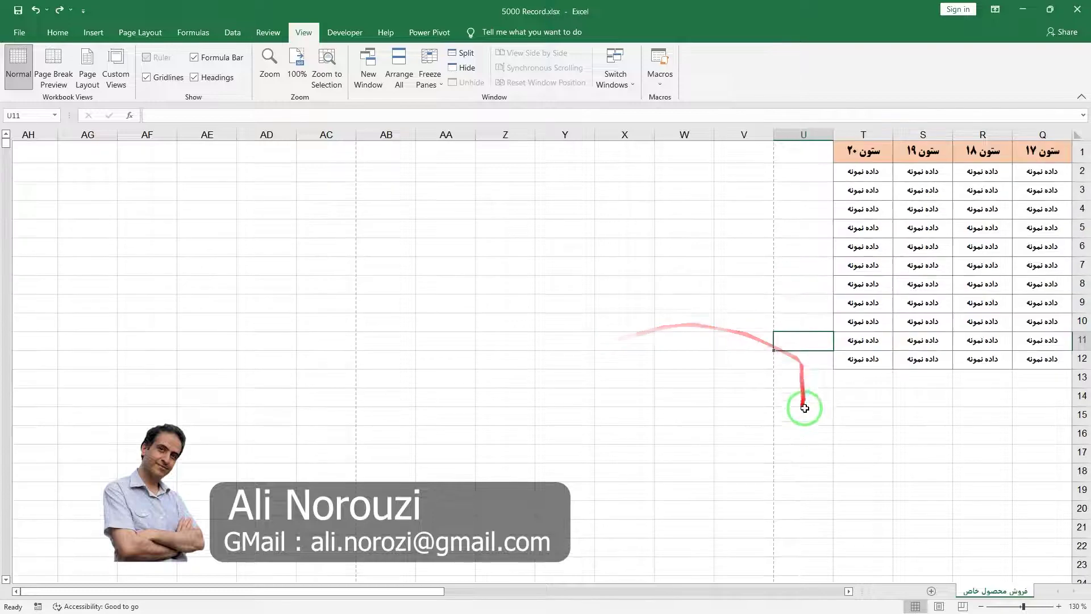
left_click_drag(433, 591, 725, 584)
Apply a custom 150% zoom, scroll back to column A, then return to 100%.
left_click(267, 69)
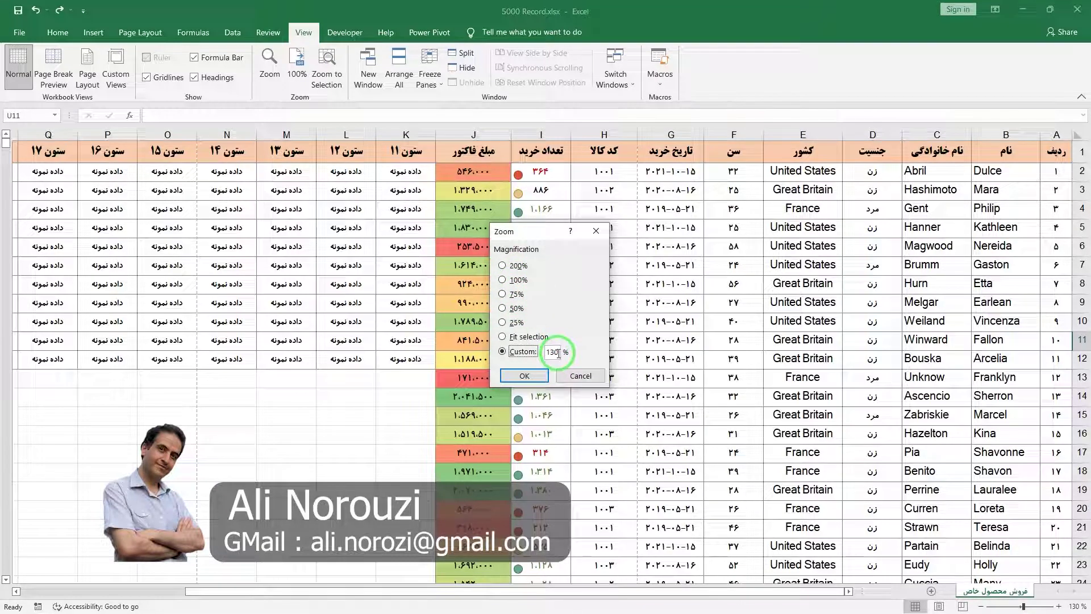
left_click(537, 352)
type("150")
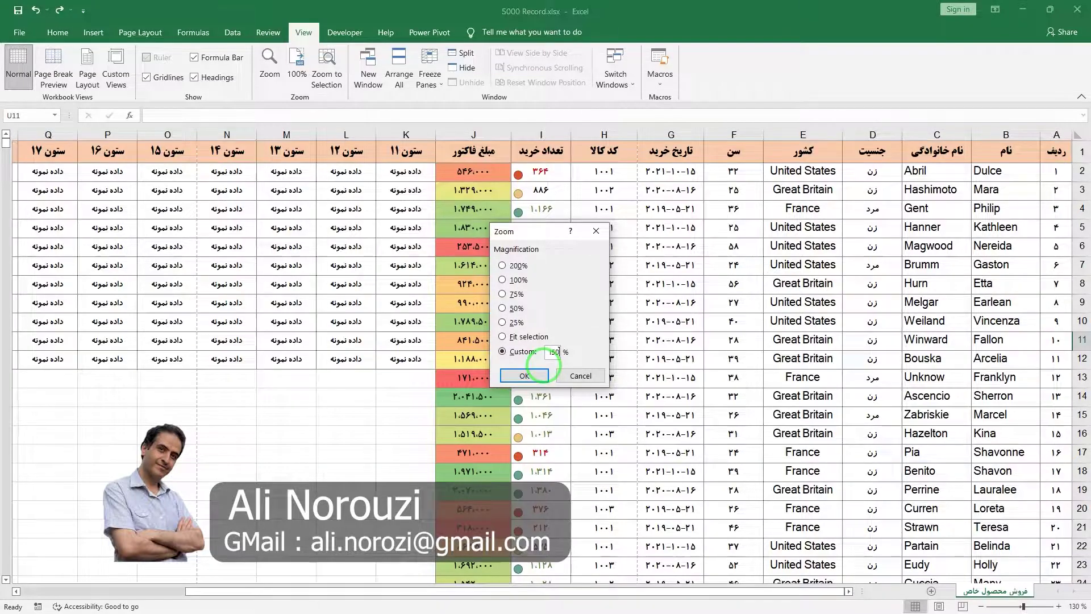
key("Return")
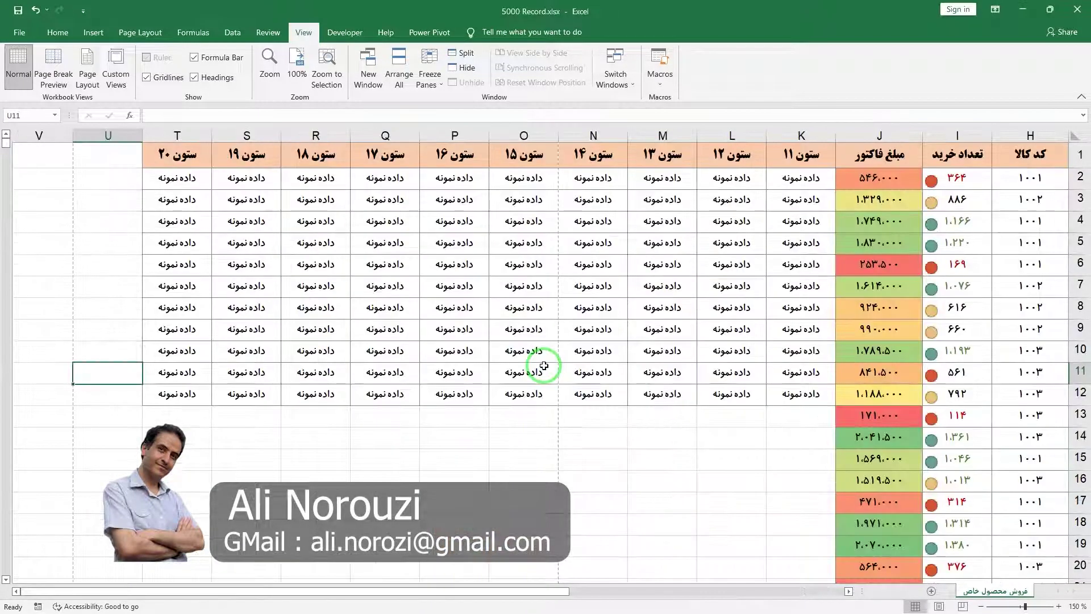
left_click(773, 592)
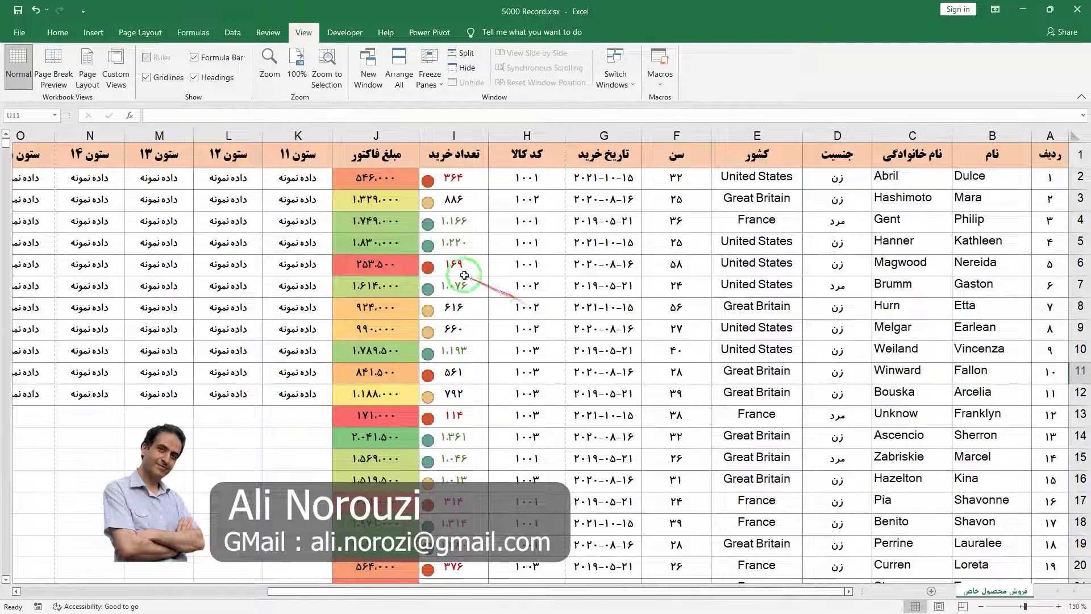
left_click(296, 62)
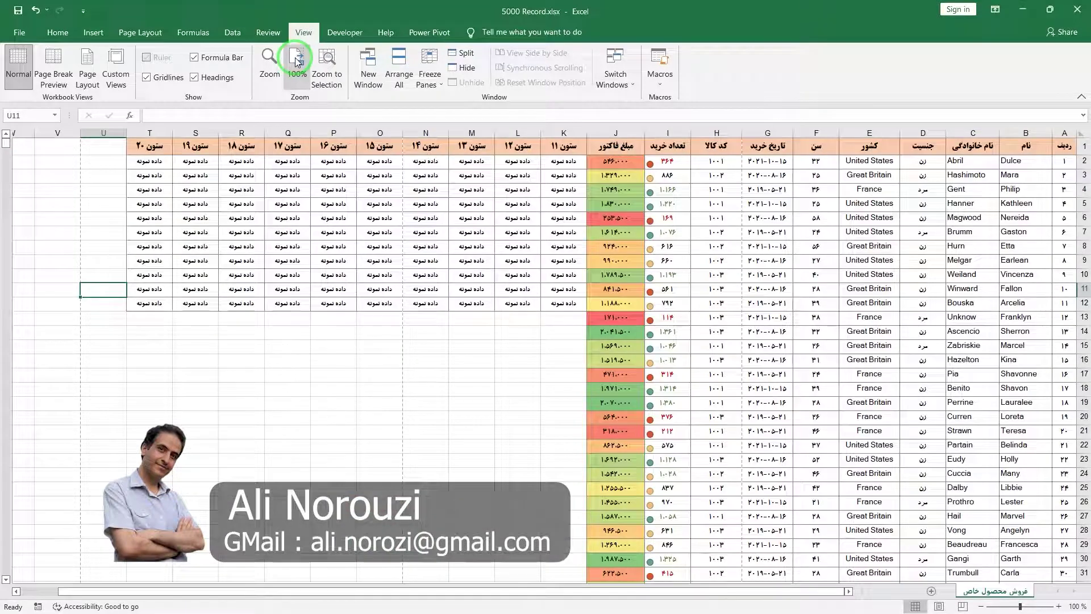
Select A1:J13 and zoom so that range fills the whole window.
left_click(1076, 606)
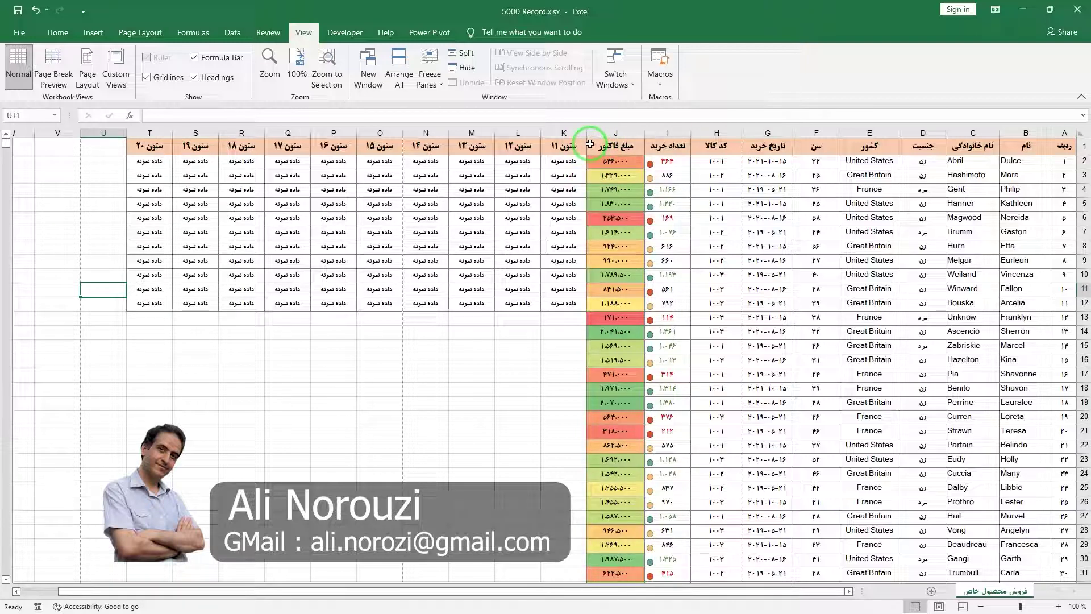
left_click_drag(592, 144, 1061, 313)
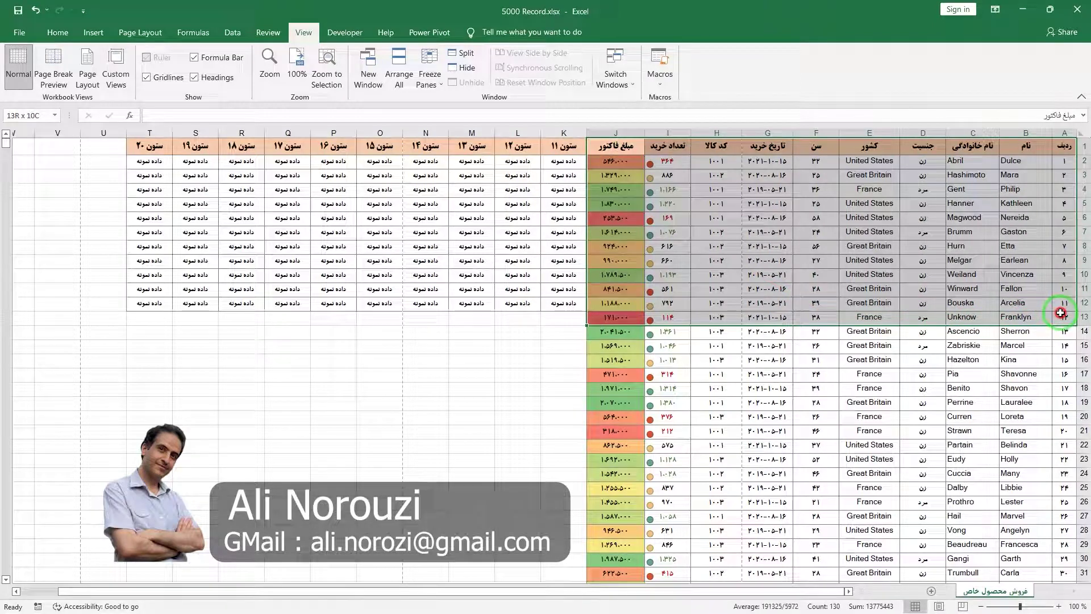
left_click(327, 72)
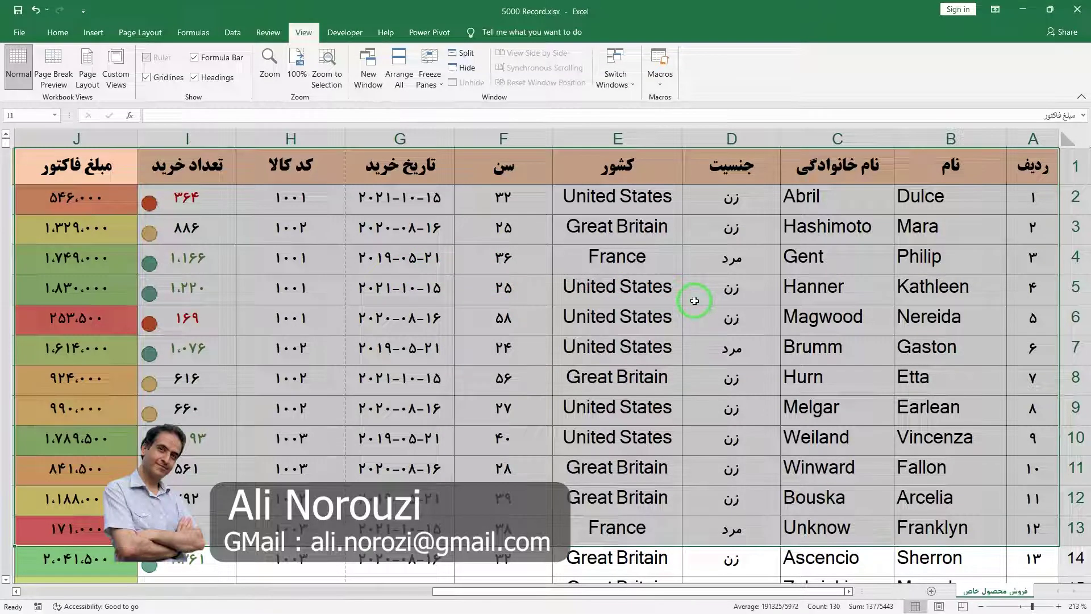
Replace the 213% custom zoom with 140%, then open a second workbook window.
left_click(279, 75)
left_click(563, 352)
left_click(529, 352)
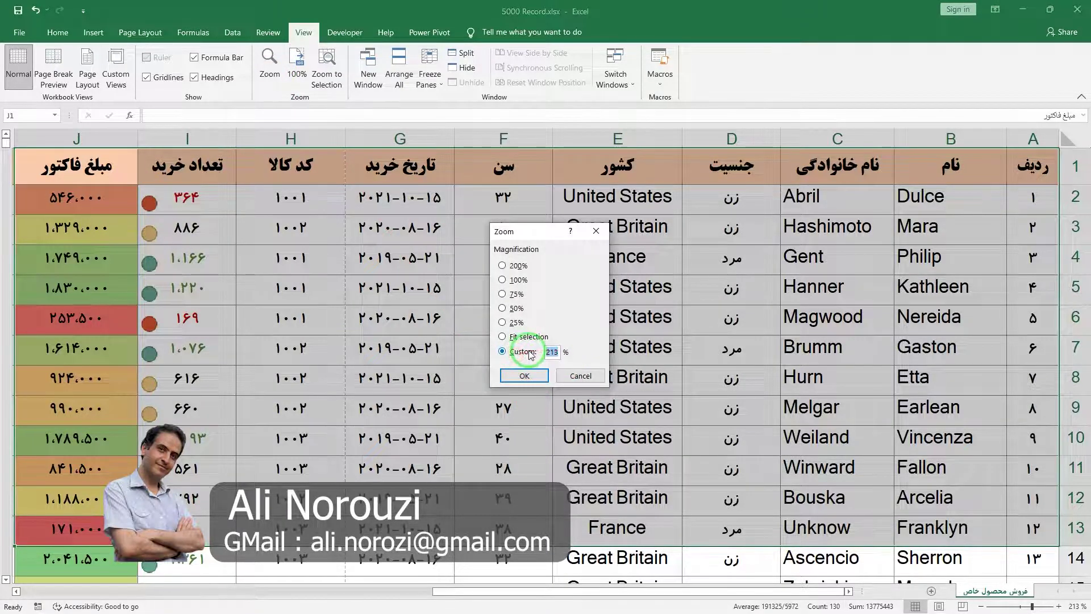
key("Return")
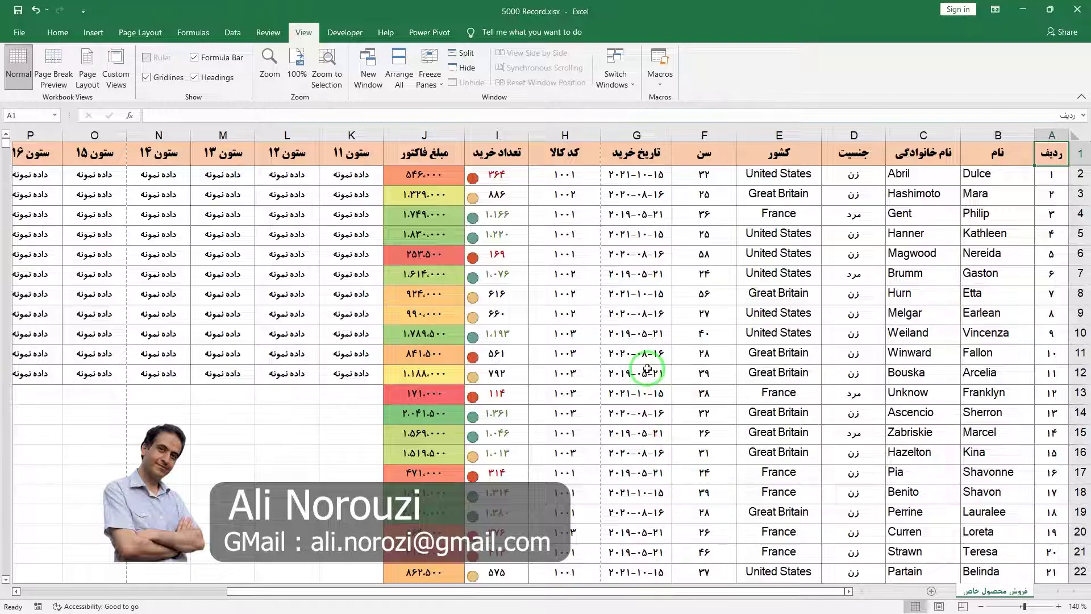
left_click(367, 75)
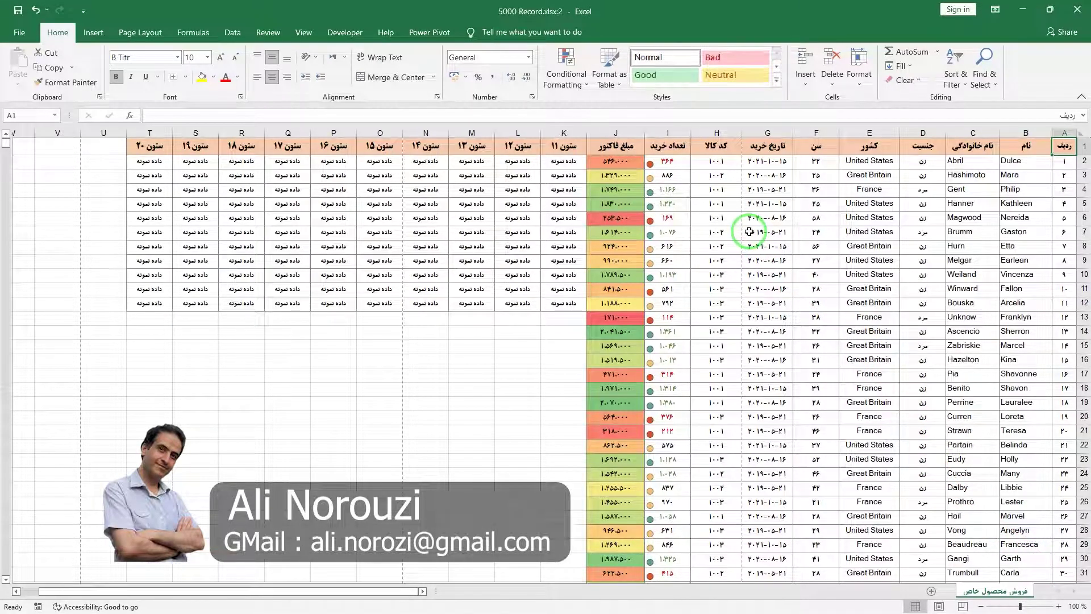
Switch between the workbook windows with Alt+Tab and Switch Windows, landing on window 2.
key("alt+Tab")
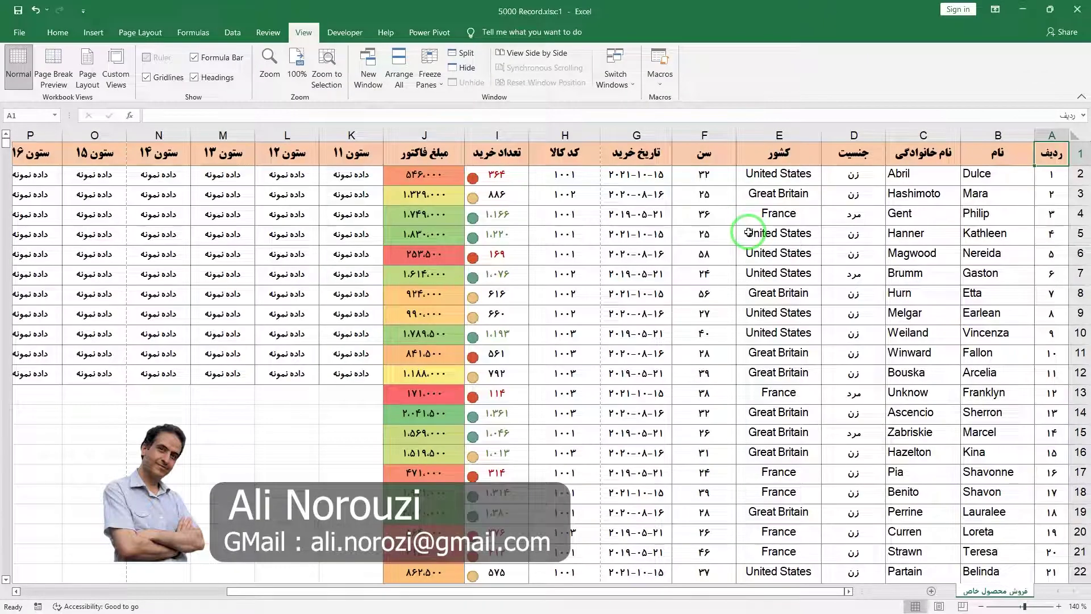
key("alt+Tab")
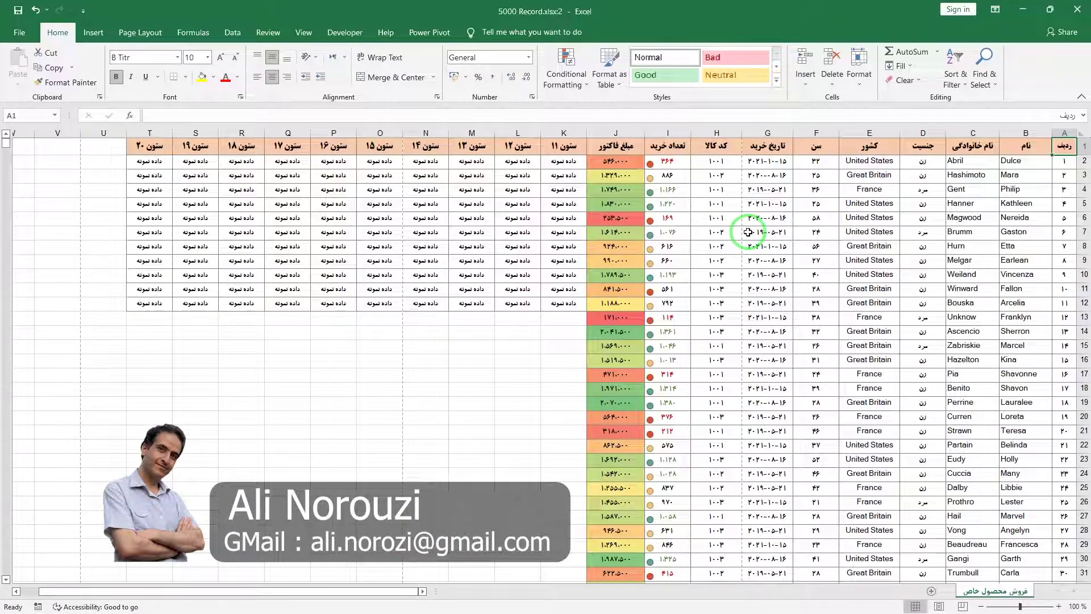
key("alt+Tab")
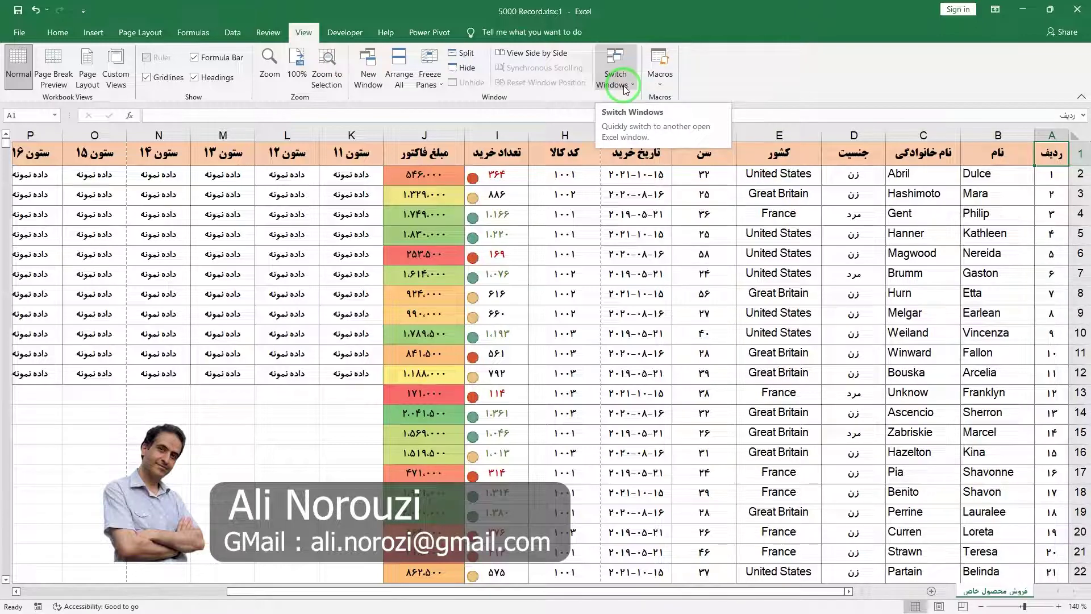
left_click(625, 90)
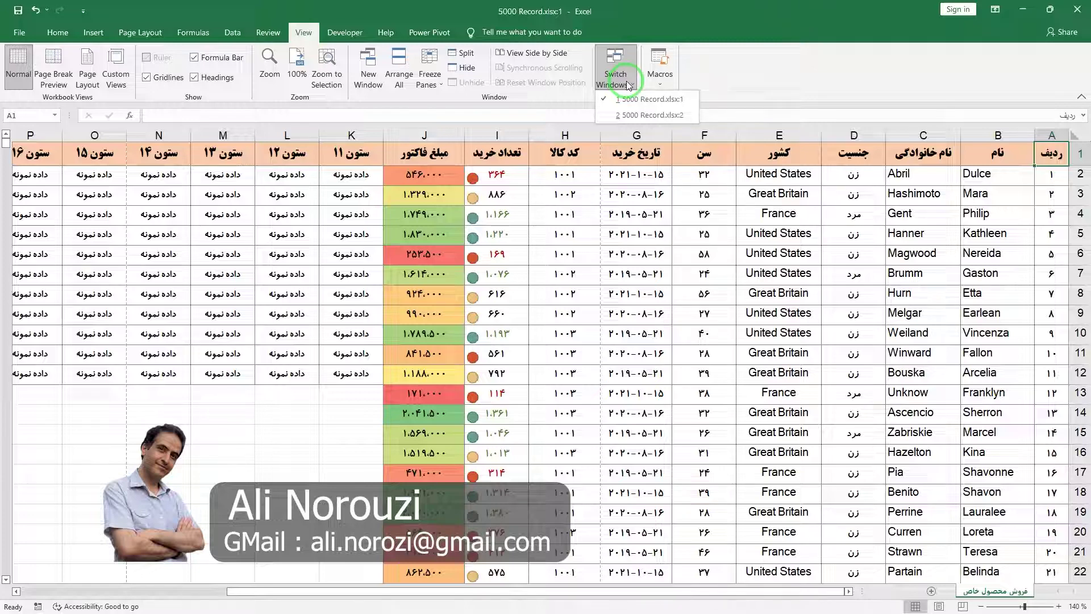
left_click(644, 115)
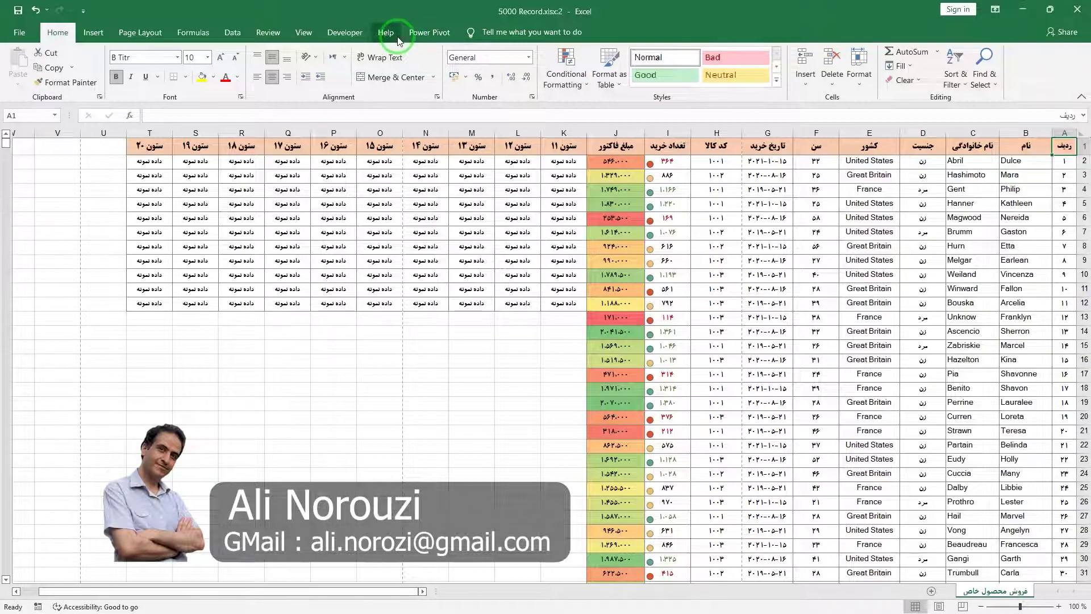
Switch back to the first window and open a third window of the workbook.
left_click(303, 32)
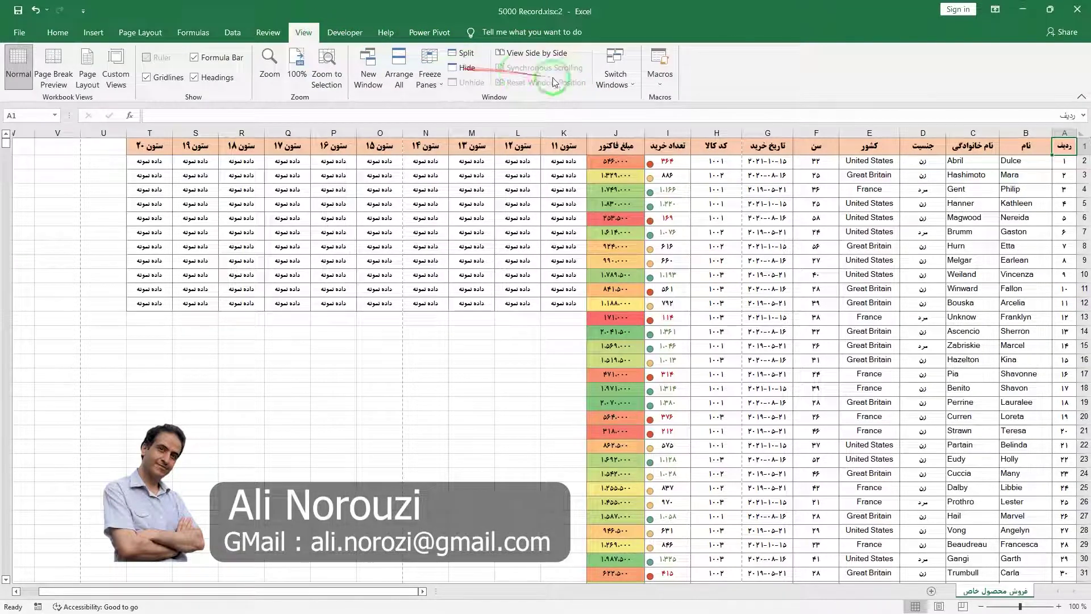
left_click(615, 68)
left_click(633, 104)
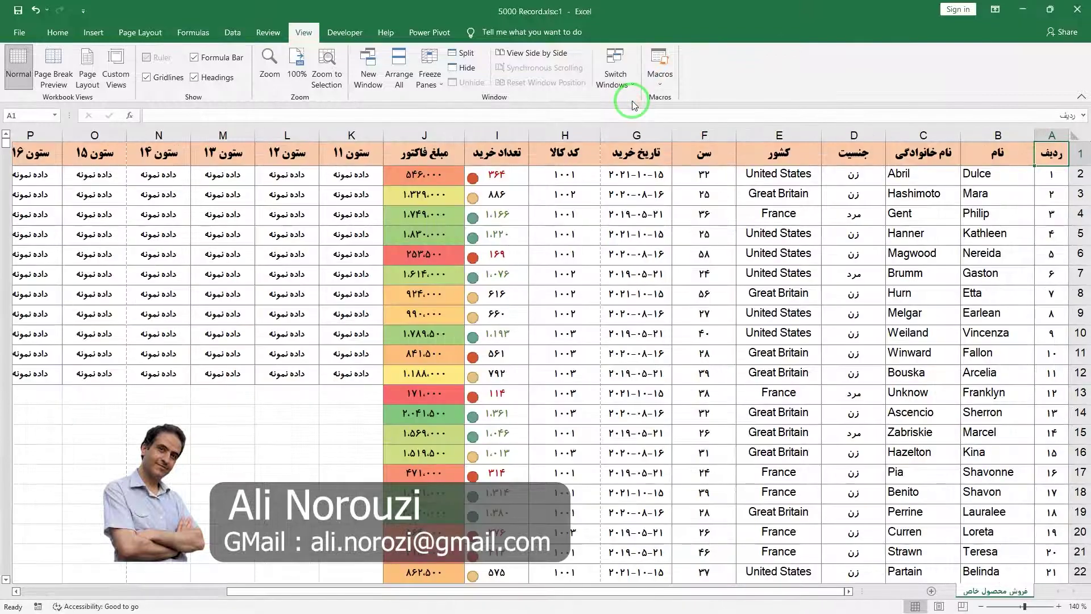
left_click(367, 74)
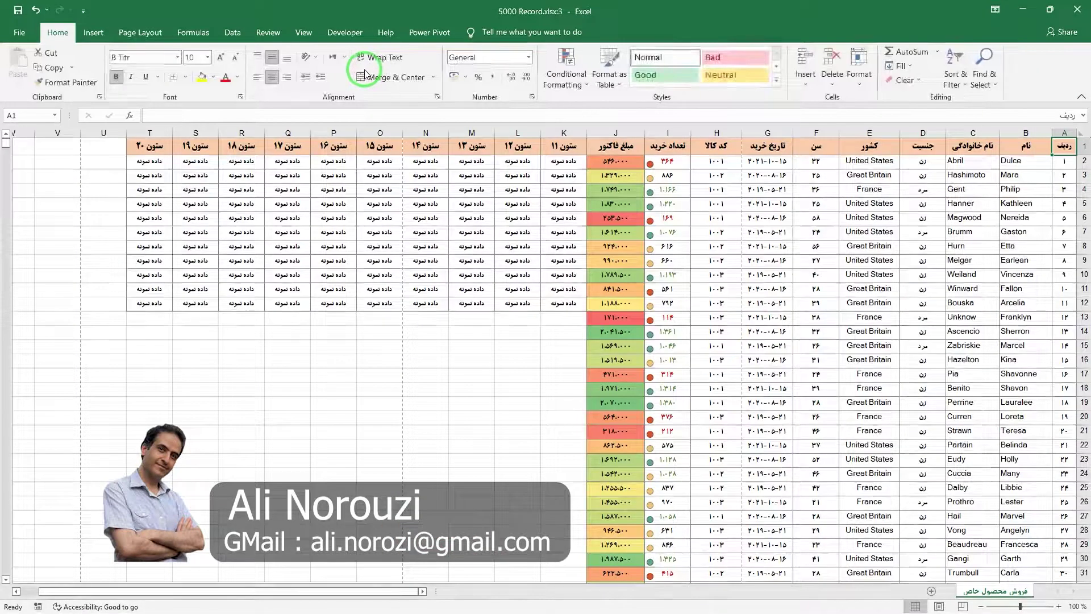
left_click(304, 33)
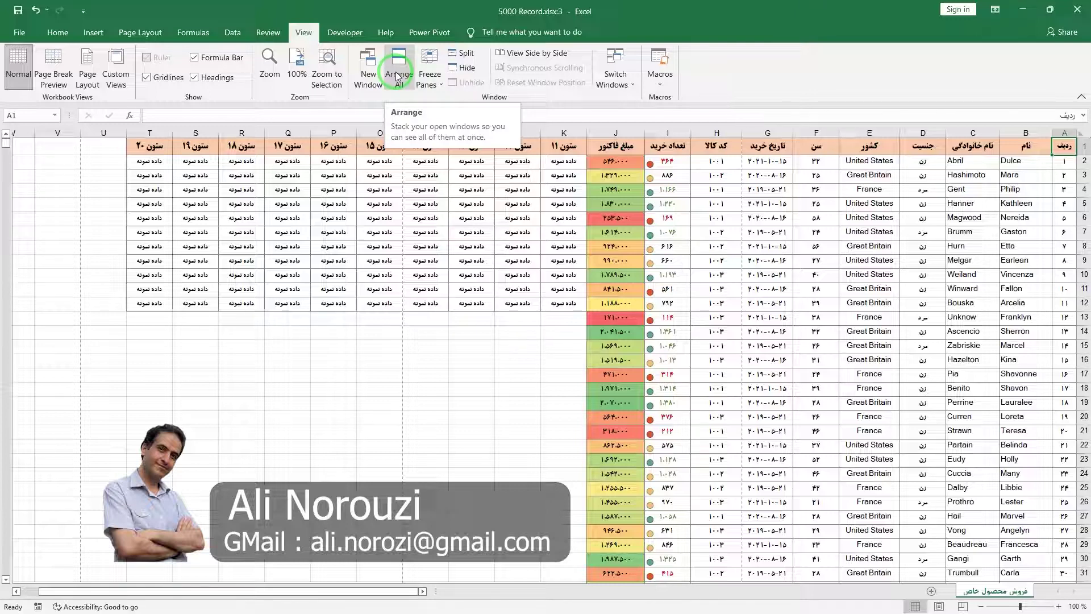
Tile all three windows, re-maximize the third, then arrange them horizontally.
left_click(398, 77)
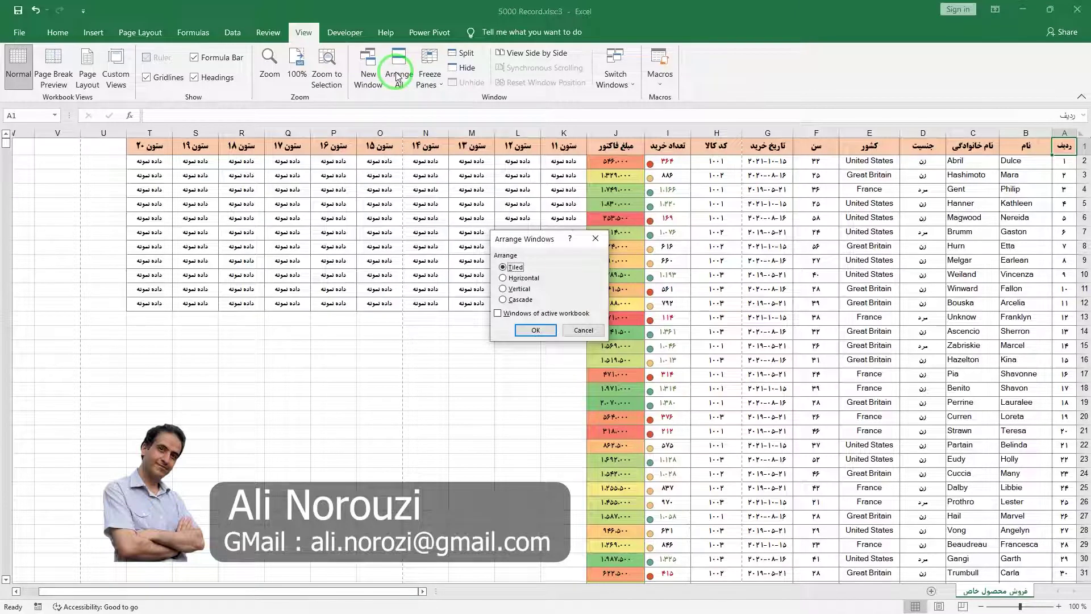
left_click(510, 273)
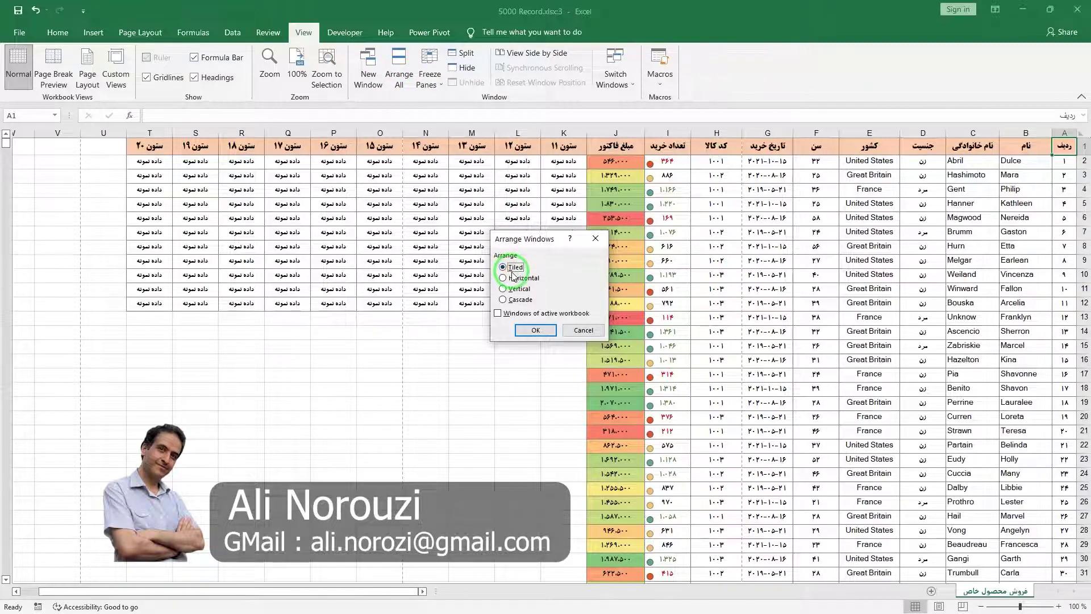
left_click(538, 332)
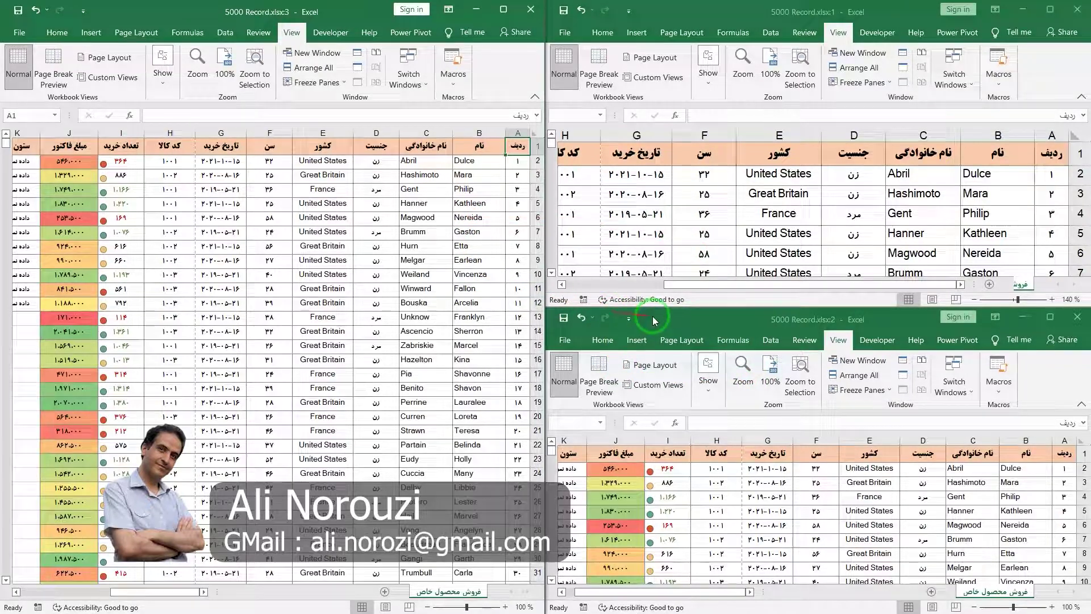
left_click(503, 9)
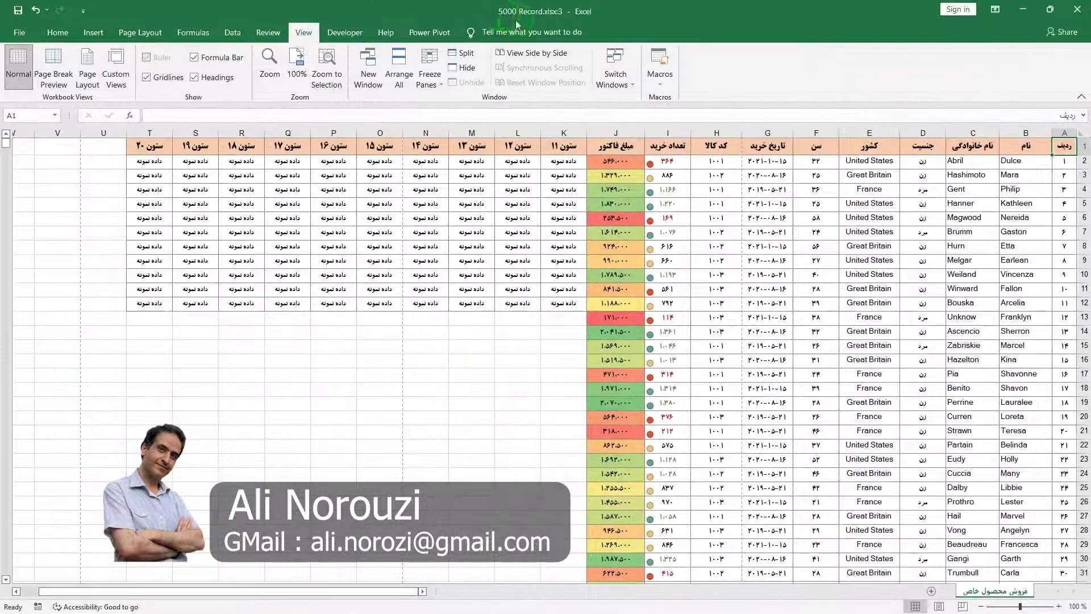
left_click(400, 72)
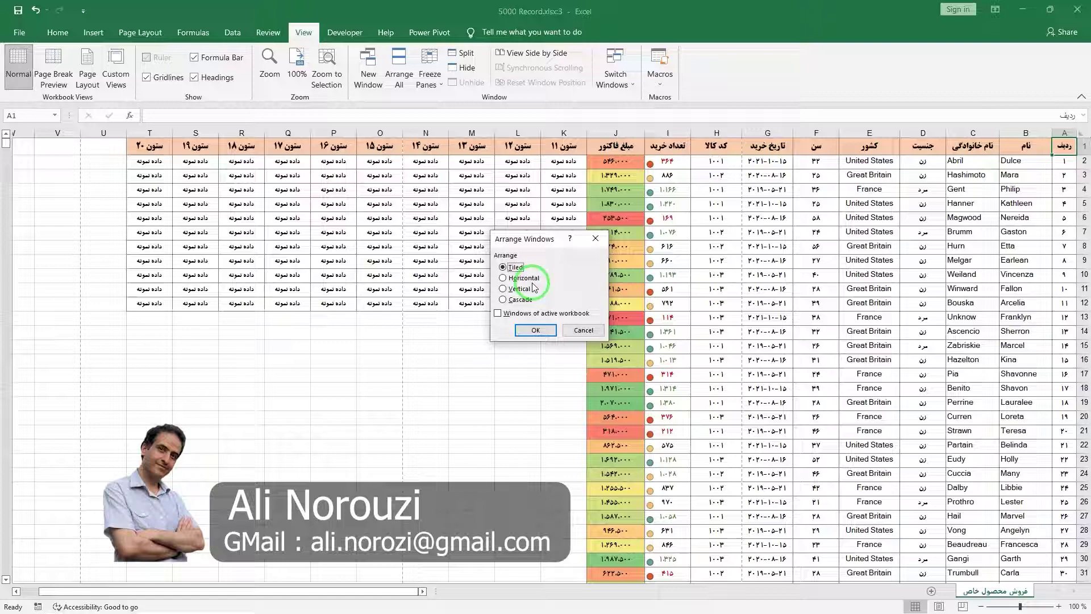
left_click(534, 332)
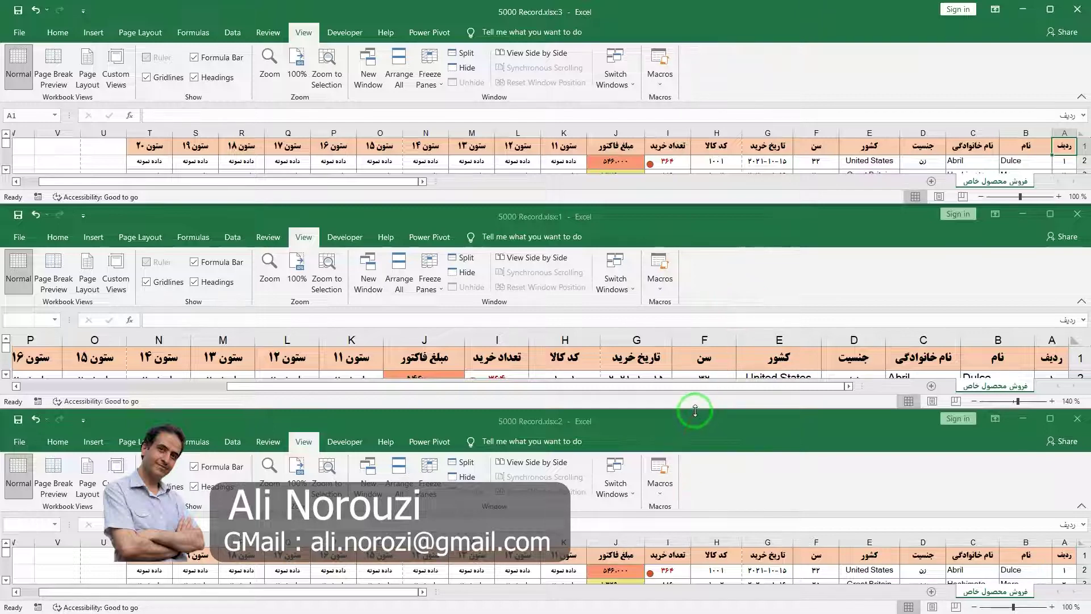
Arrange the three windows vertically, scroll them, and maximize the right-hand :2 window.
left_click(400, 64)
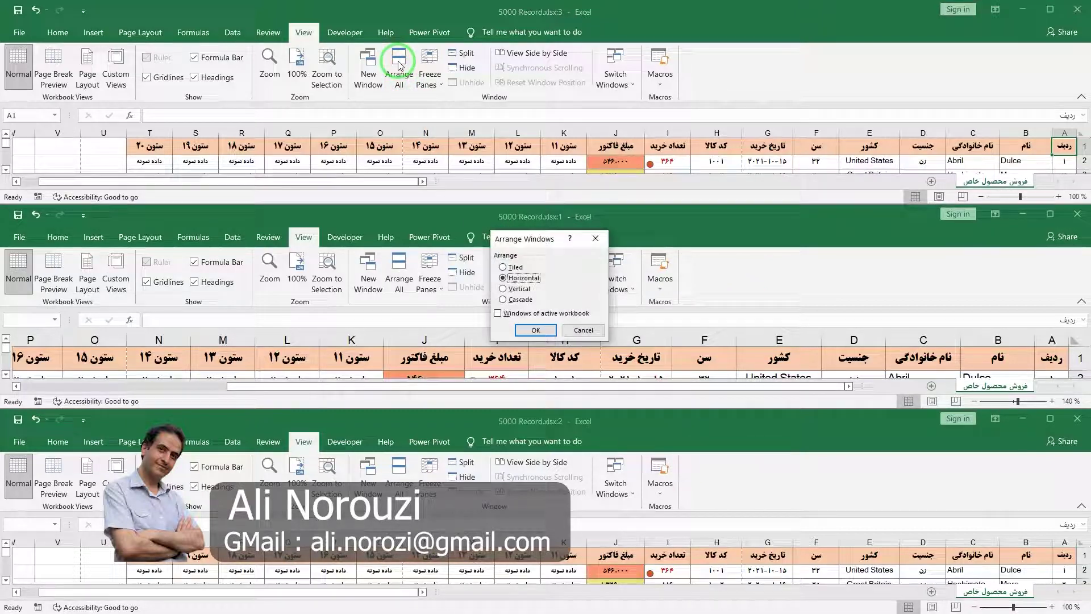
left_click(511, 292)
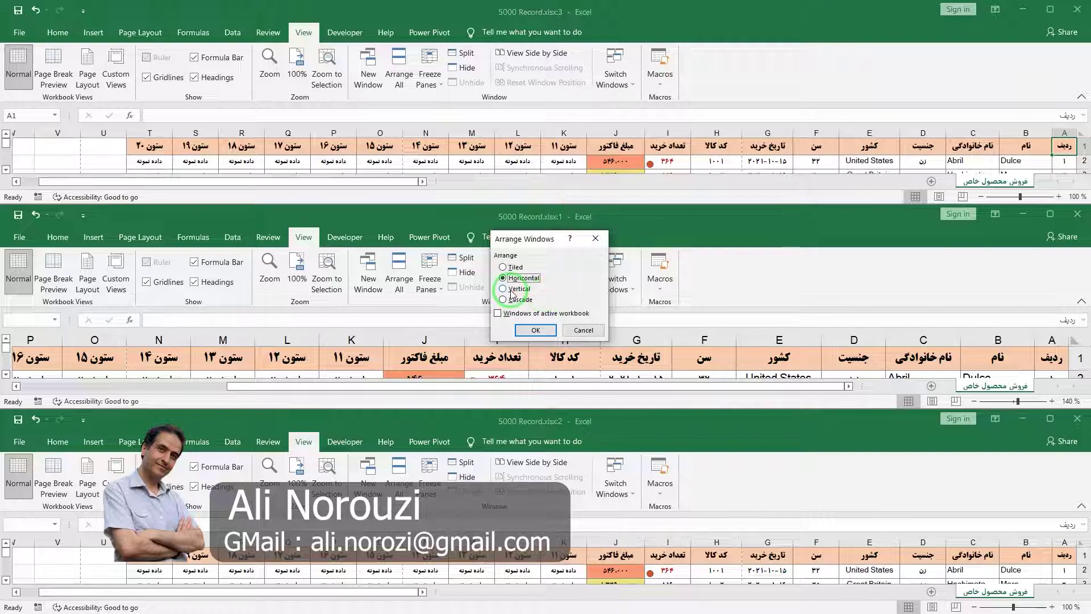
left_click(536, 330)
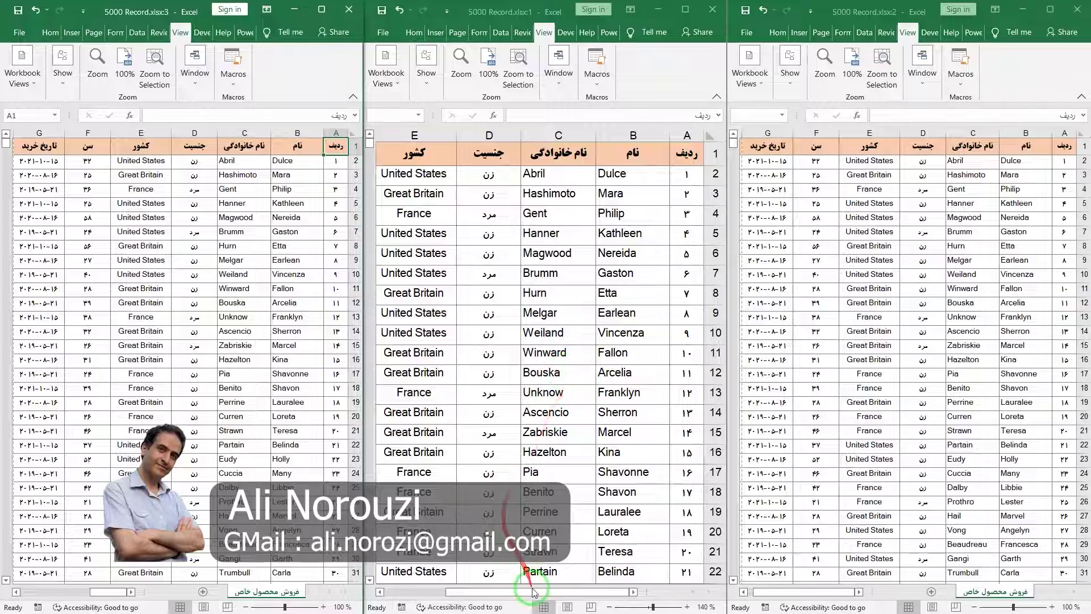
mouse_move(534, 592)
left_mouse_down()
mouse_move(519, 595)
mouse_move(576, 593)
left_mouse_up()
left_click_drag(776, 591, 870, 594)
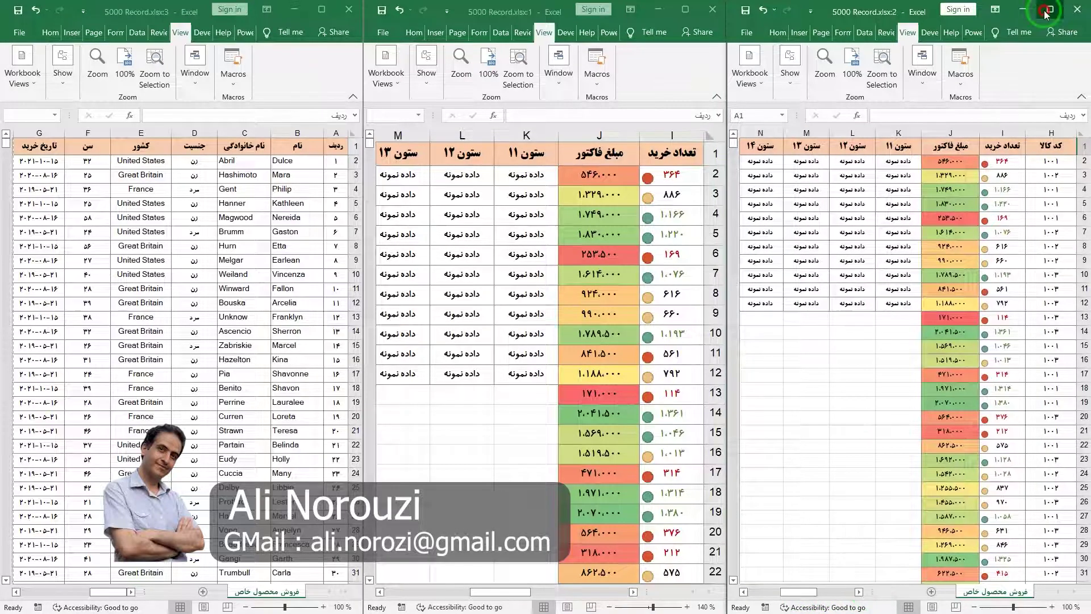
left_click(1047, 10)
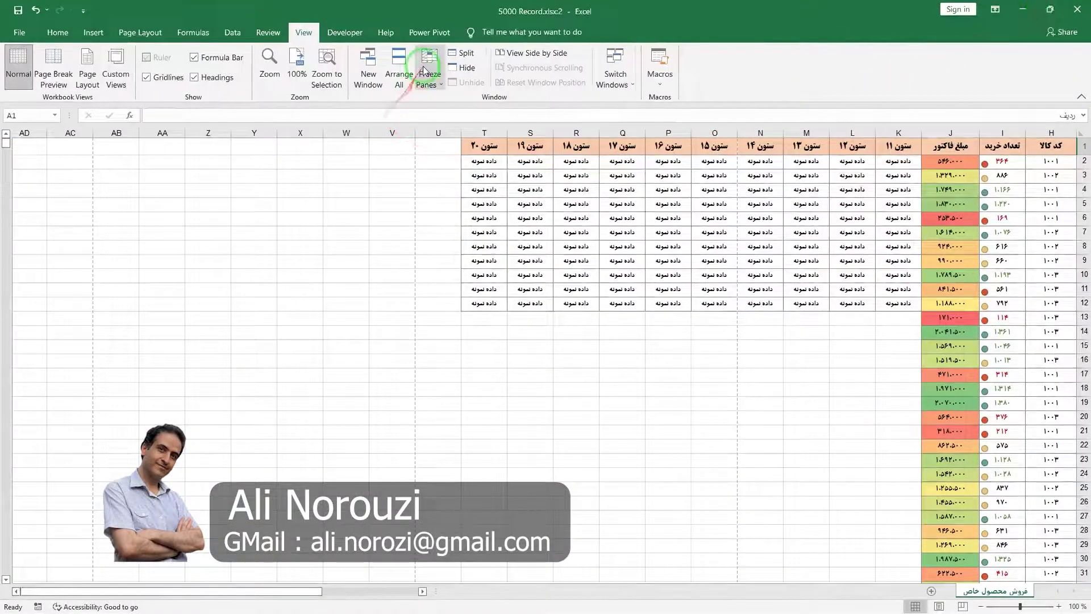
left_click(400, 68)
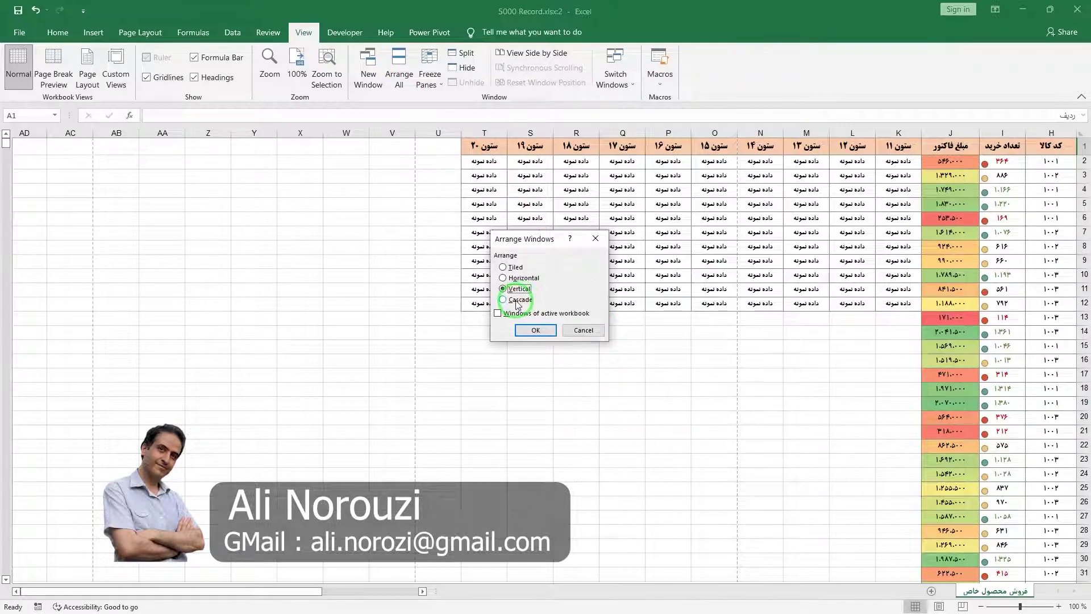
Cascade the three 5000 Record windows, then bring the :1, :3 and :2 copies forward in turn.
left_click(536, 333)
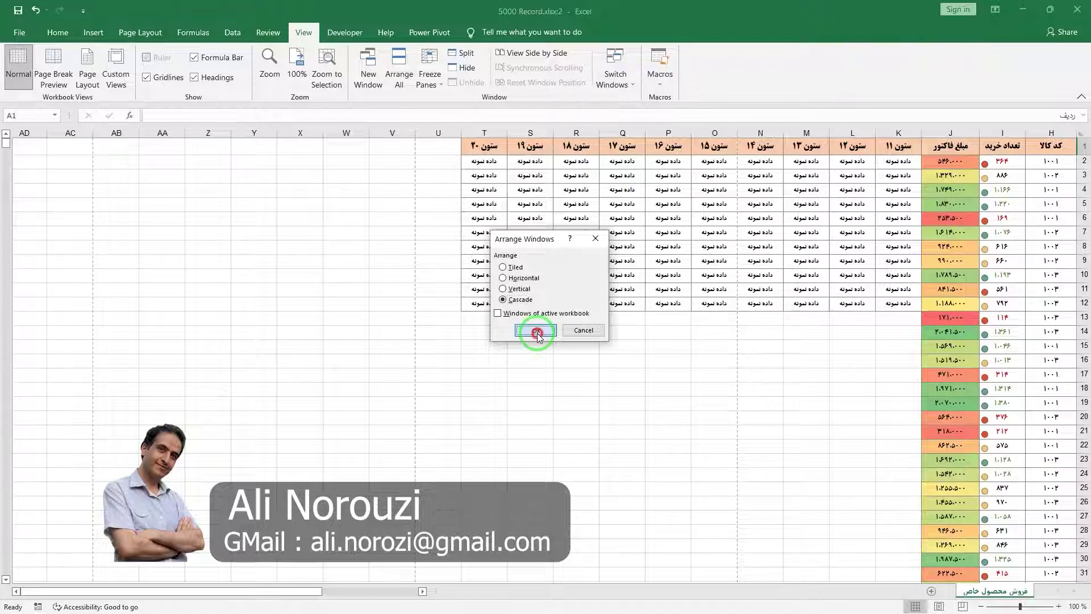
left_click(537, 333)
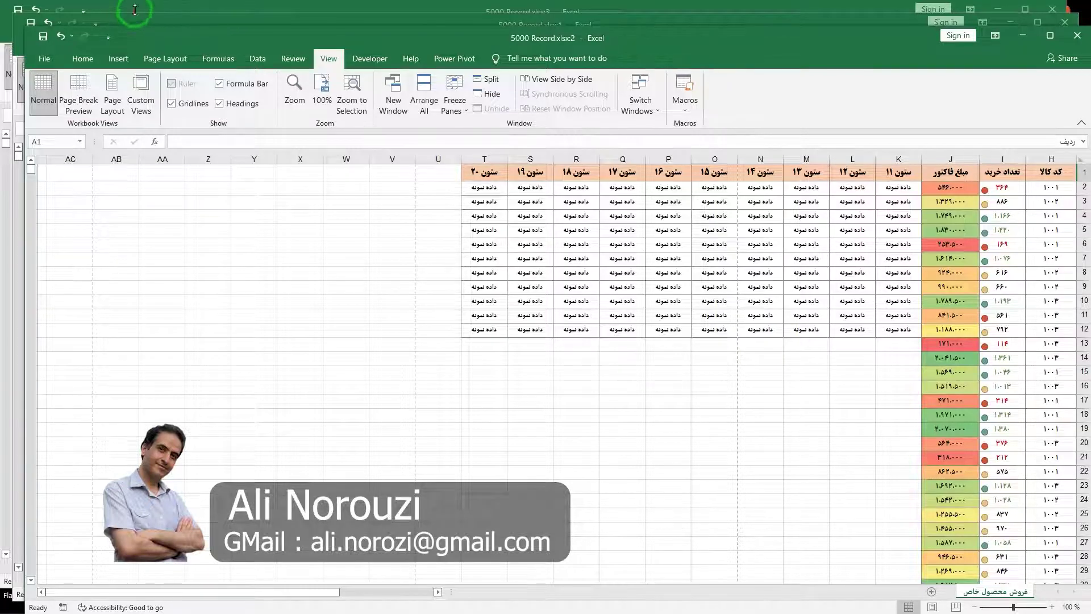
left_click(156, 18)
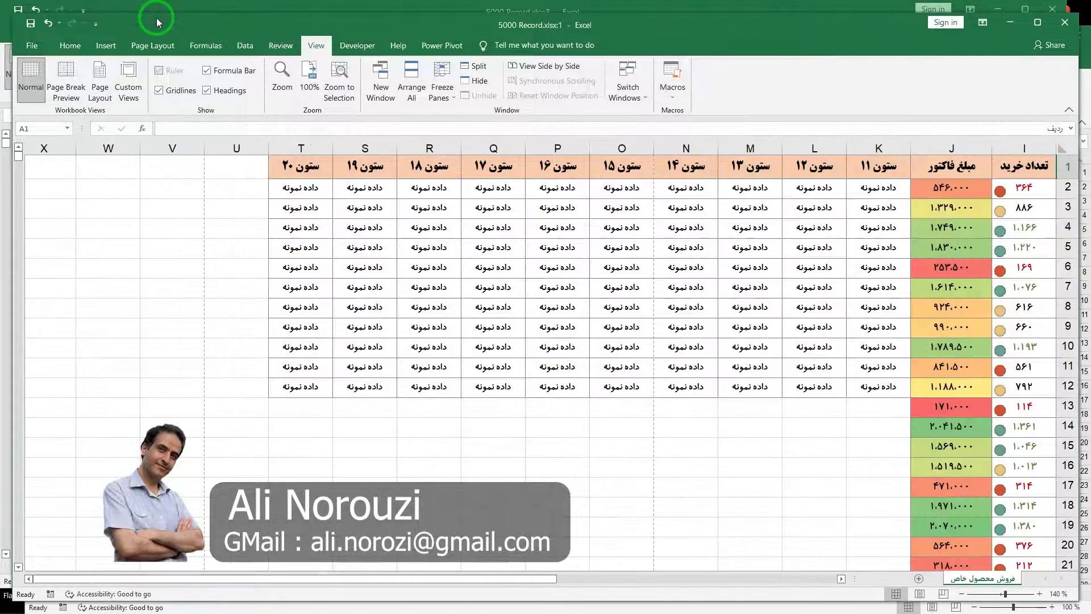
left_click(108, 7)
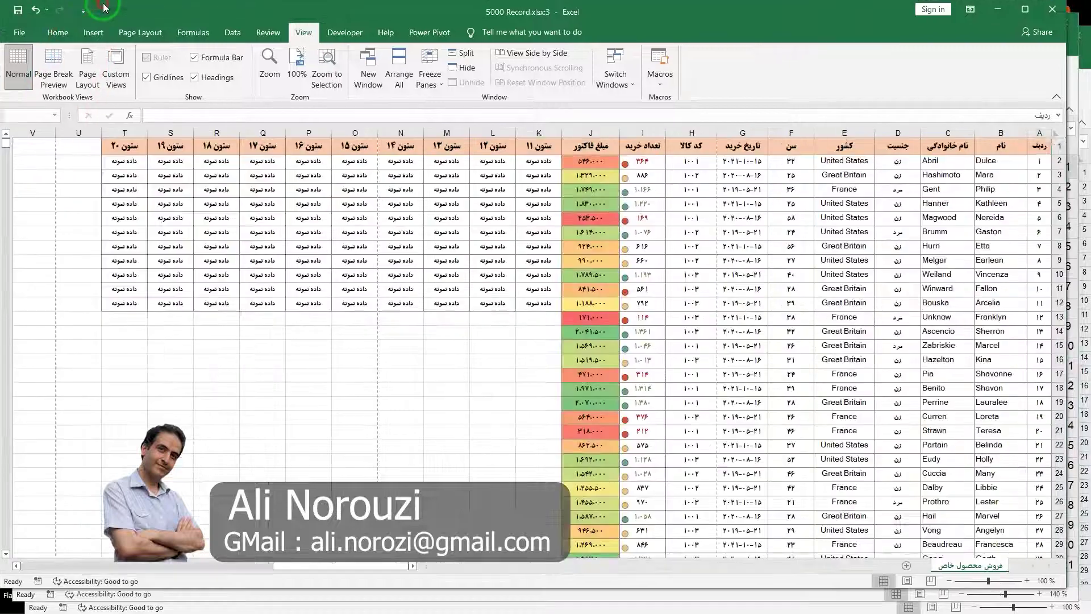
left_click(170, 596)
left_click(195, 607)
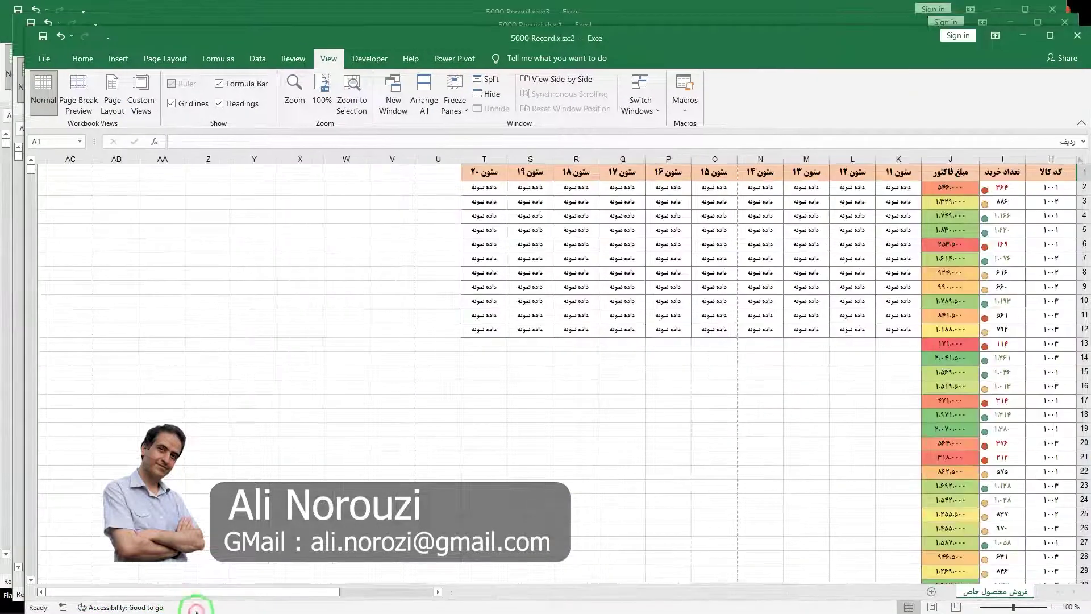
left_click_drag(333, 348, 332, 278)
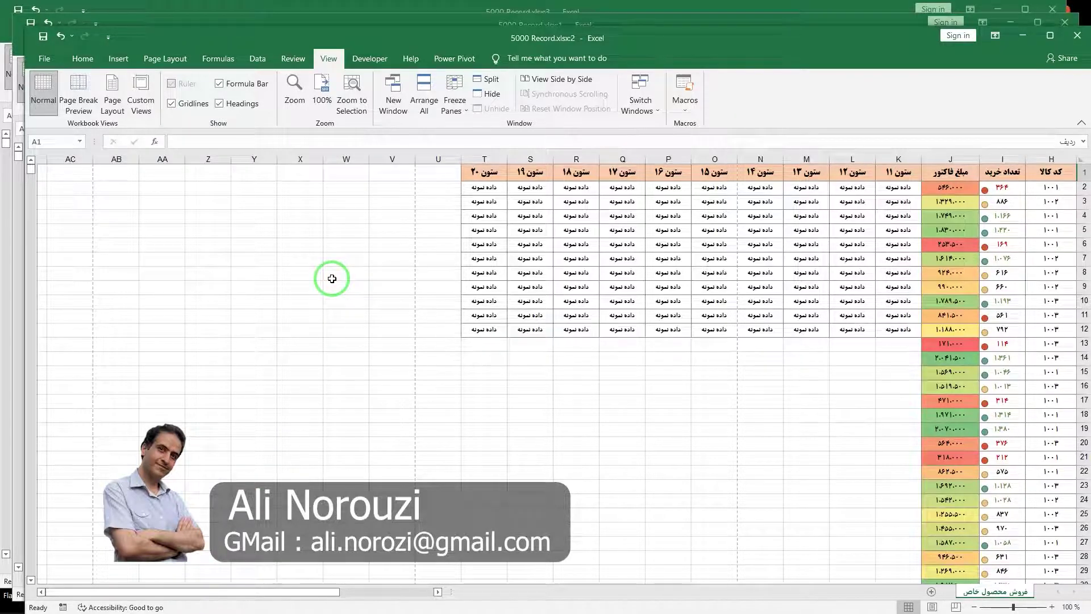
mouse_move(333, 279)
left_mouse_down()
mouse_move(456, 235)
mouse_move(438, 205)
left_mouse_up()
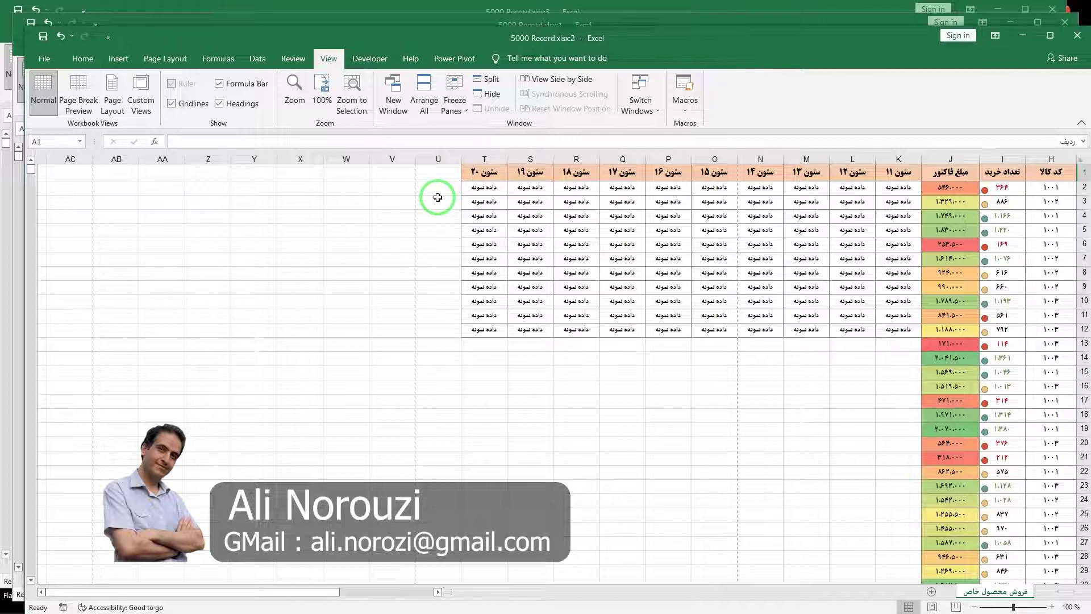
Hide the :2 window and cycle between the remaining :3 and :1 copies.
left_click(493, 94)
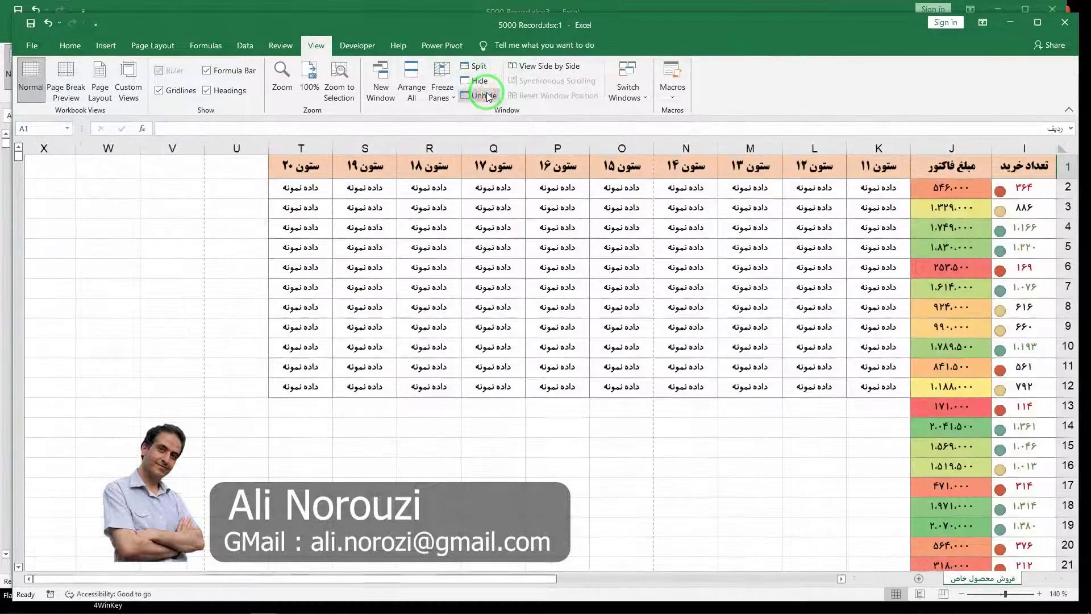
left_click_drag(680, 227, 556, 34)
left_click(470, 6)
key("alt+Tab")
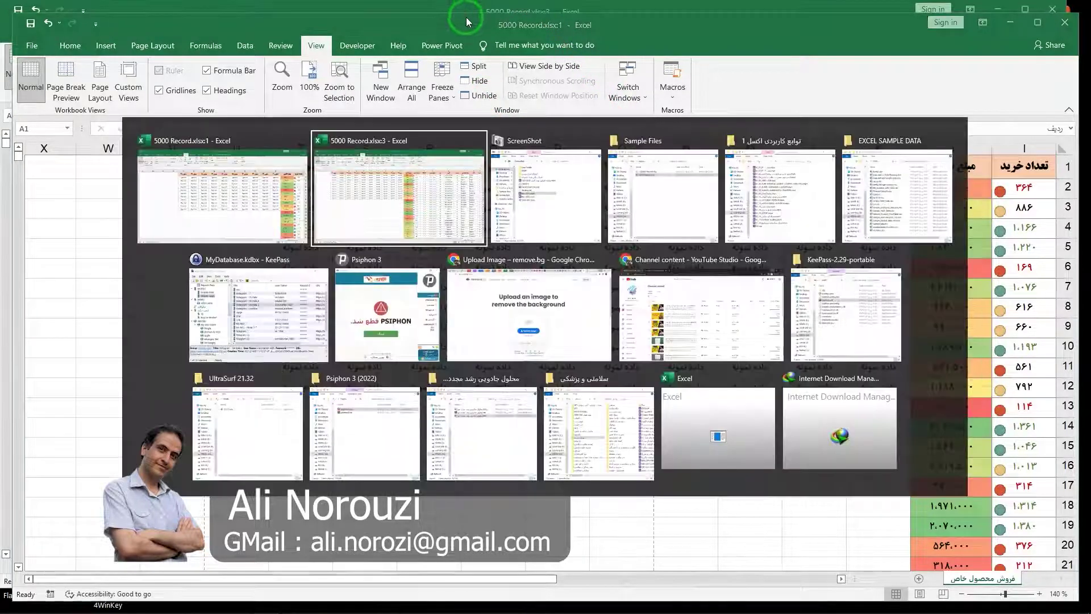
key("alt+Tab")
left_click(629, 91)
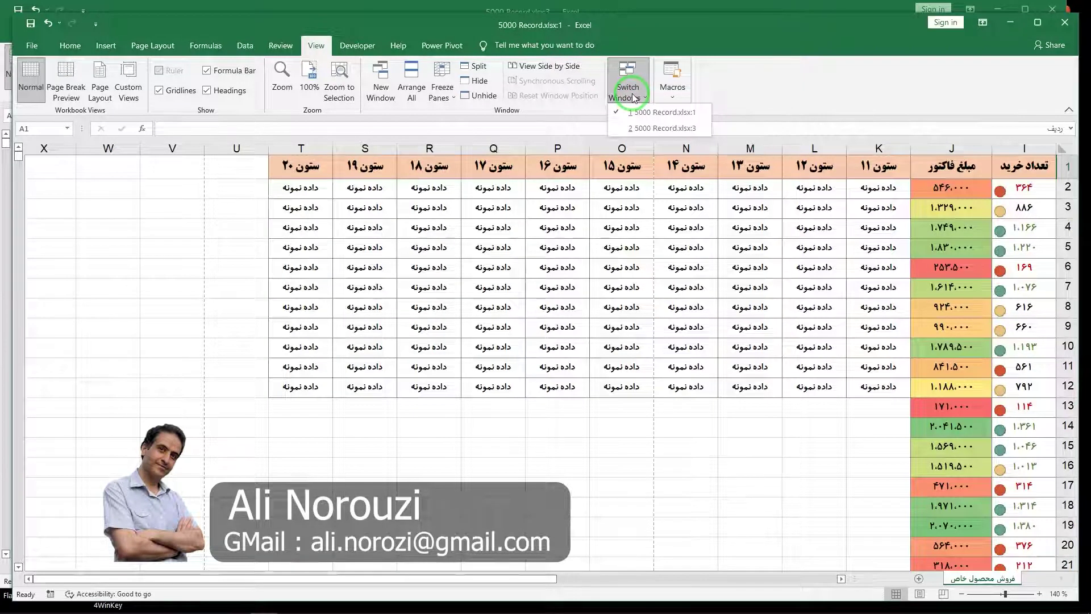
left_click(639, 29)
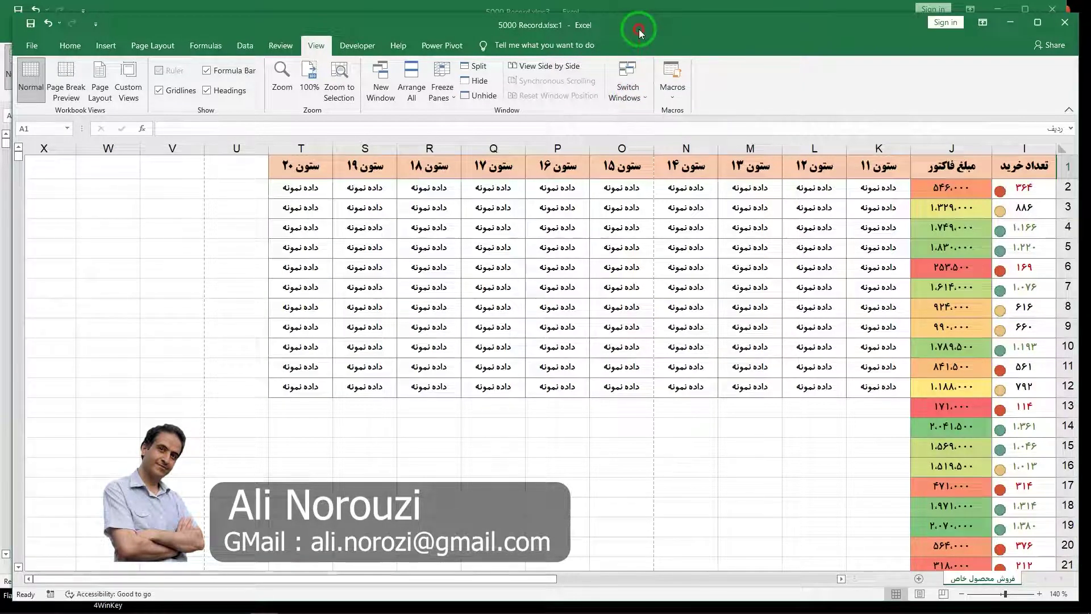
left_click(632, 96)
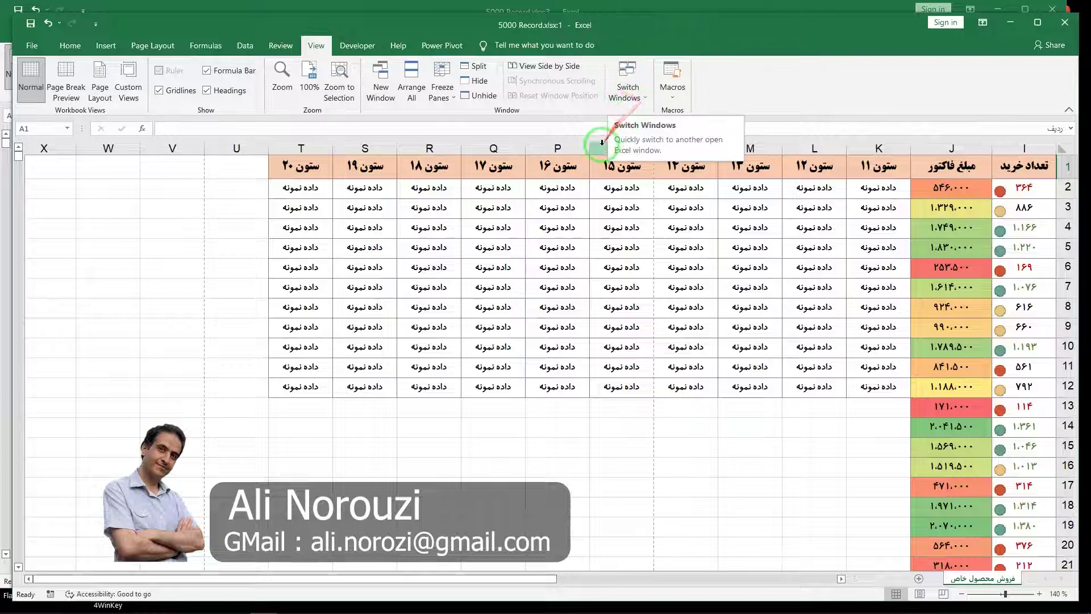
Unhide the 5000 Record.xlsx:2 window.
left_click(483, 96)
left_click(553, 286)
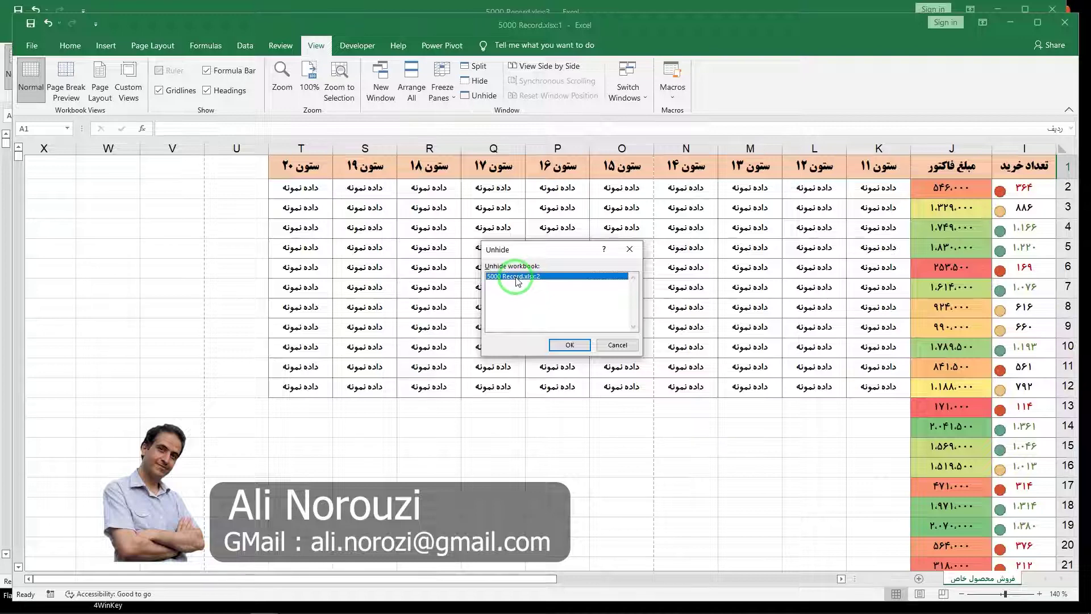
left_click(569, 345)
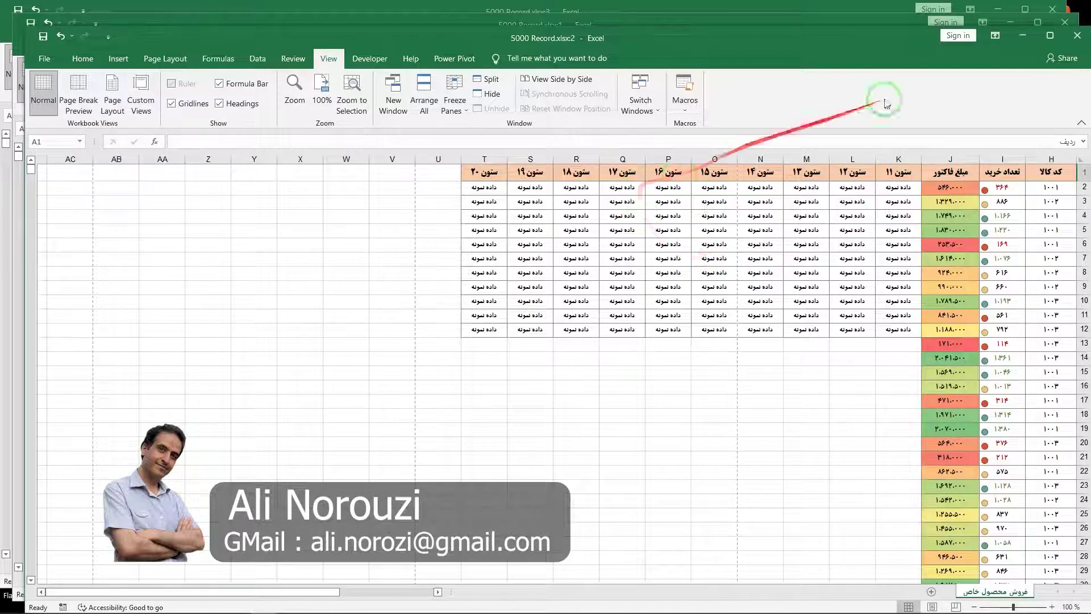
Close the :2 and :1 copies and maximize the remaining workbook window.
left_click(1076, 37)
left_click(1065, 26)
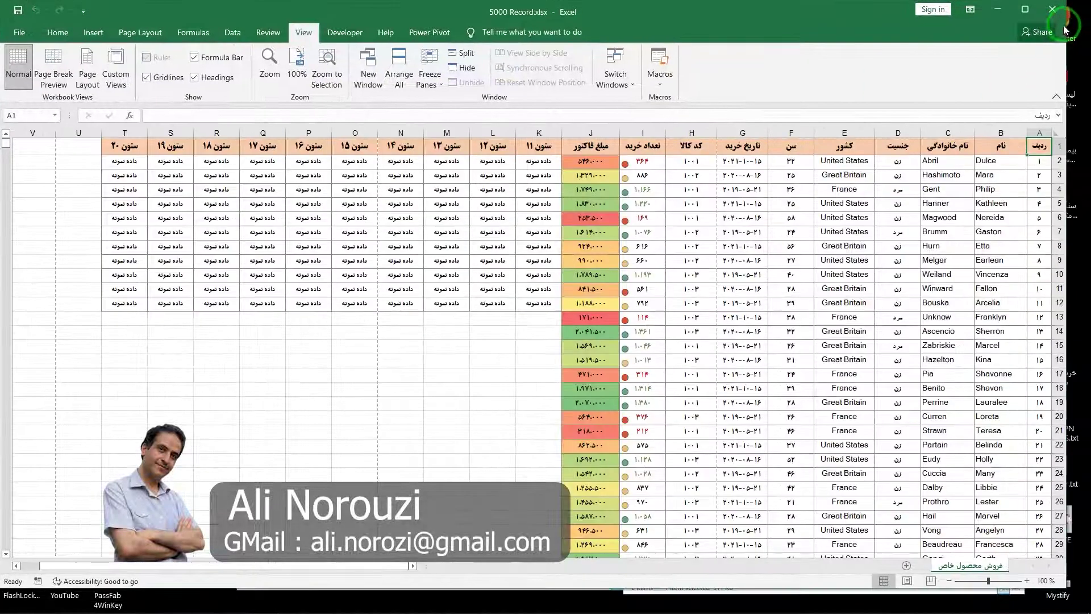
left_click(1026, 11)
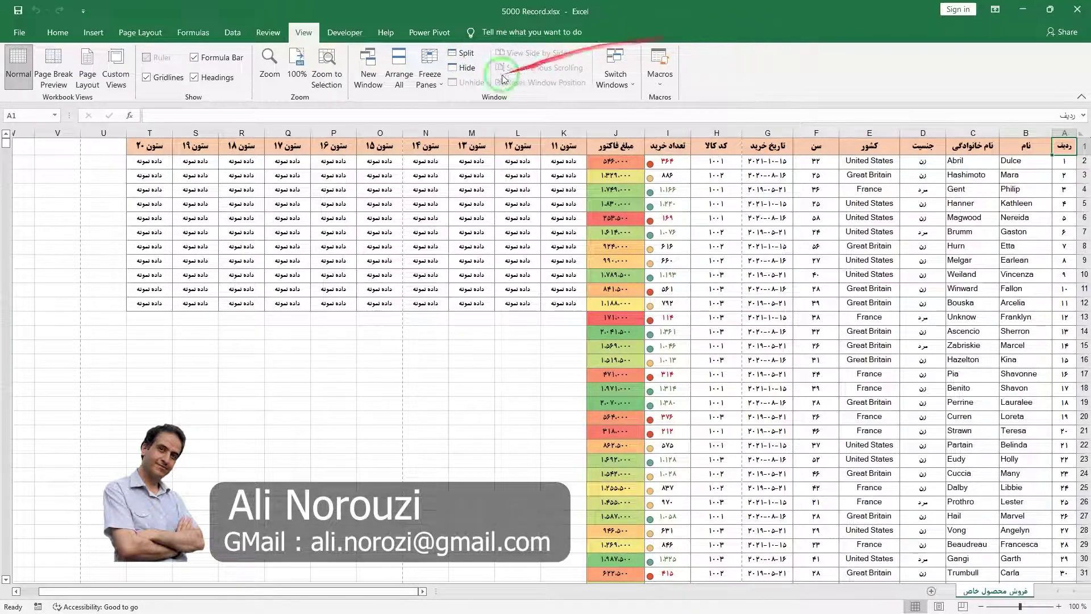
left_click(462, 57)
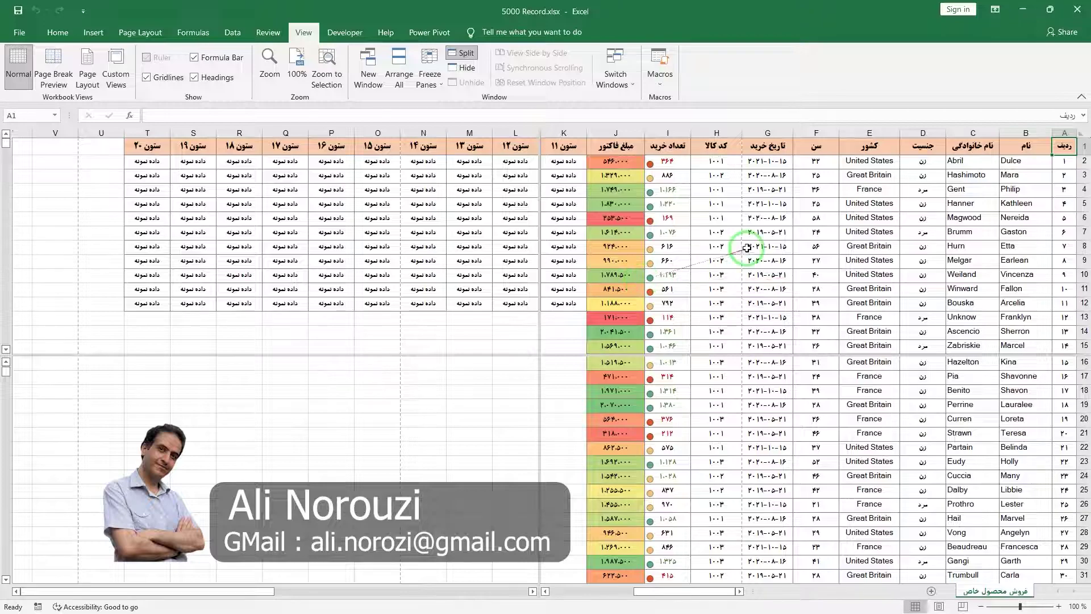
scroll(803, 253, "down", 1)
scroll(806, 257, "up", 1)
scroll(806, 257, "down", 1)
scroll(806, 257, "up", 1)
scroll(745, 392, "down", 3)
scroll(744, 401, "up", 3)
left_click(719, 418)
scroll(719, 418, "down", 3)
scroll(719, 418, "up", 4)
scroll(716, 415, "up", 4)
scroll(701, 409, "down", 1)
scroll(700, 408, "up", 1)
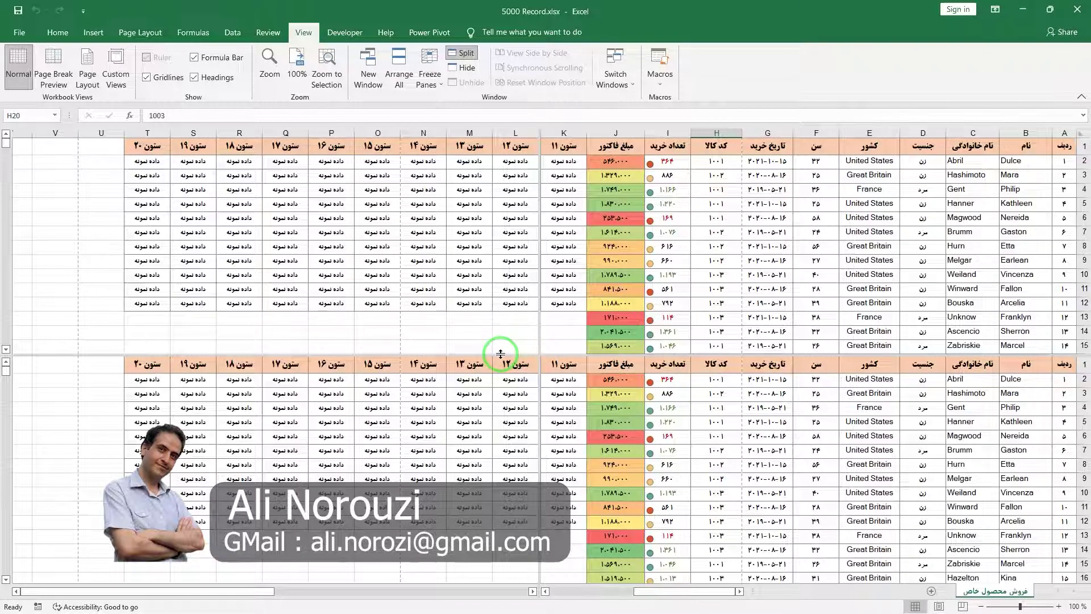
left_click_drag(501, 354, 505, 417)
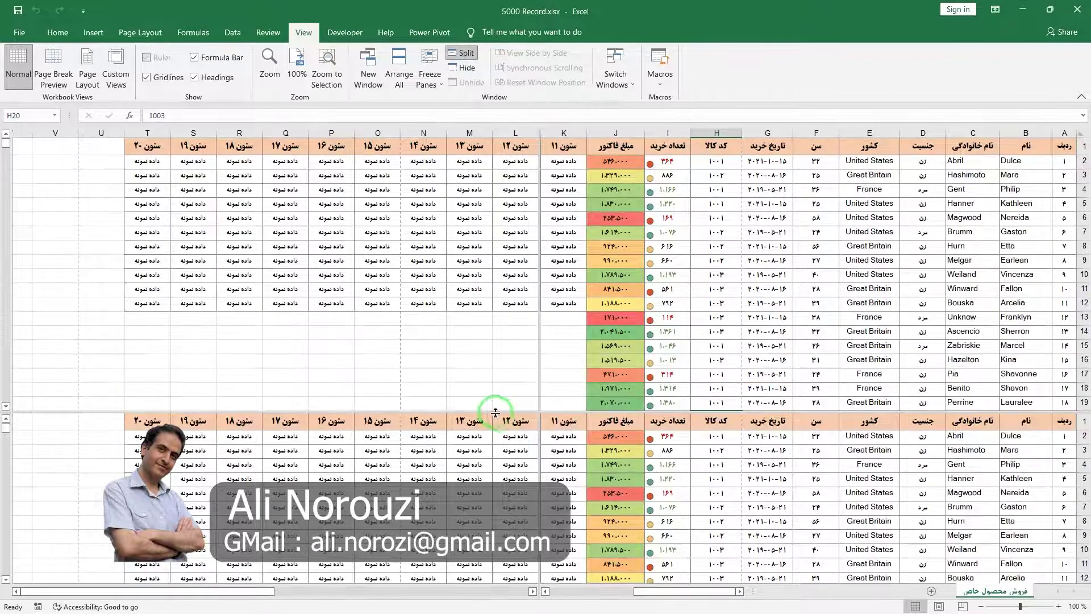
left_click_drag(493, 412, 492, 393)
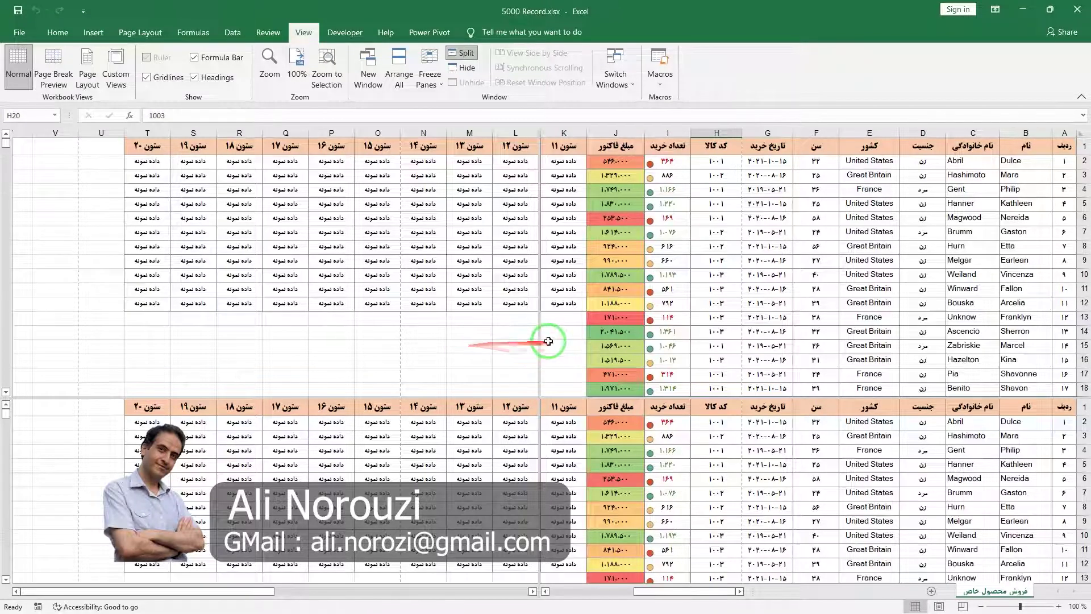
mouse_move(538, 340)
left_mouse_down()
mouse_move(491, 338)
mouse_move(610, 340)
left_mouse_up()
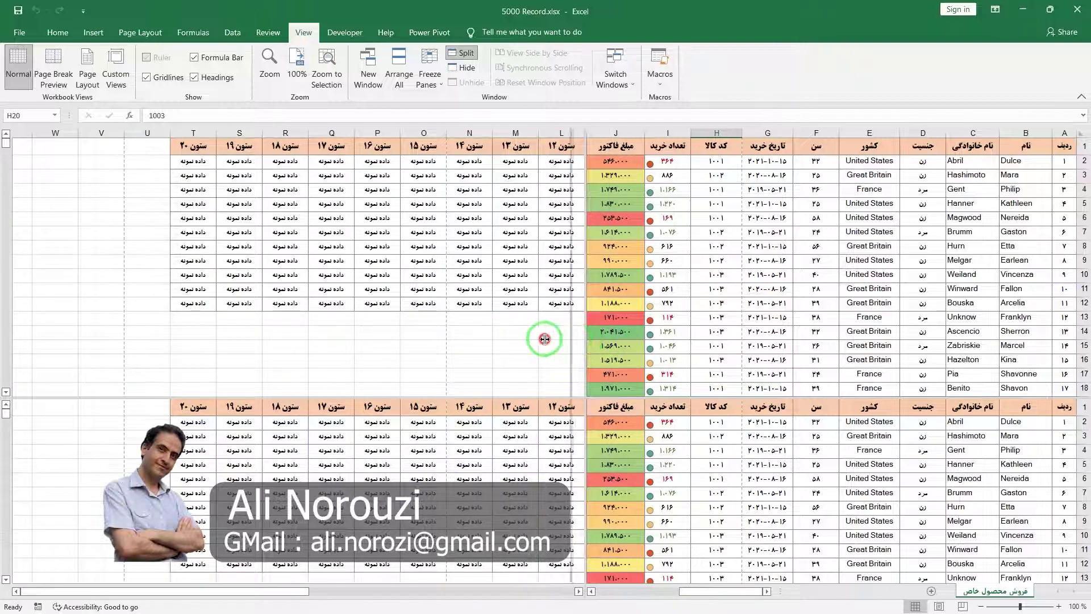
mouse_move(585, 339)
left_mouse_down()
mouse_move(3, 340)
mouse_move(586, 356)
left_mouse_up()
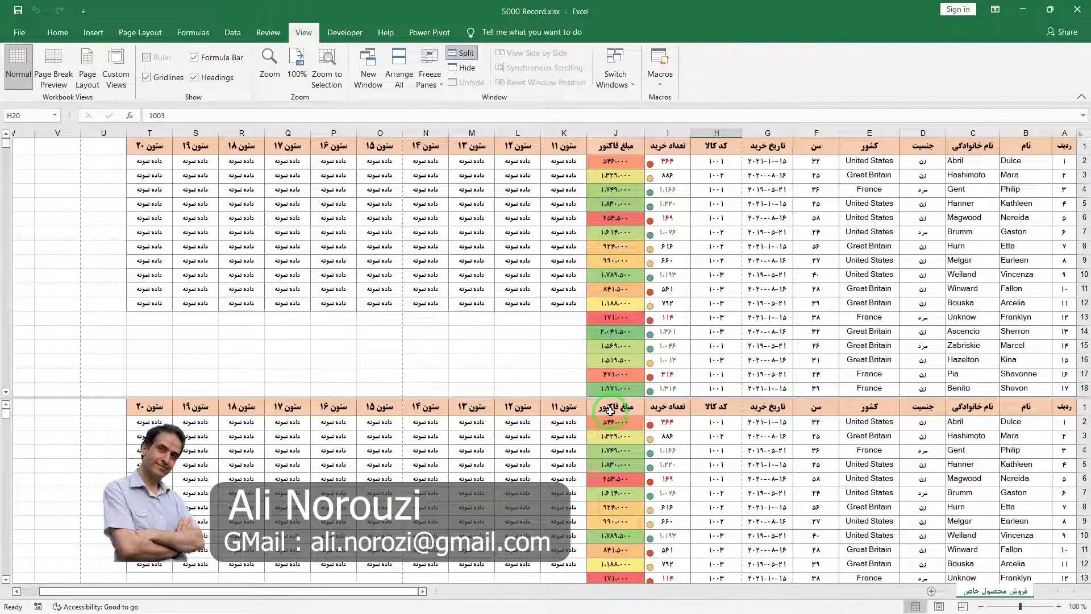
left_click(462, 53)
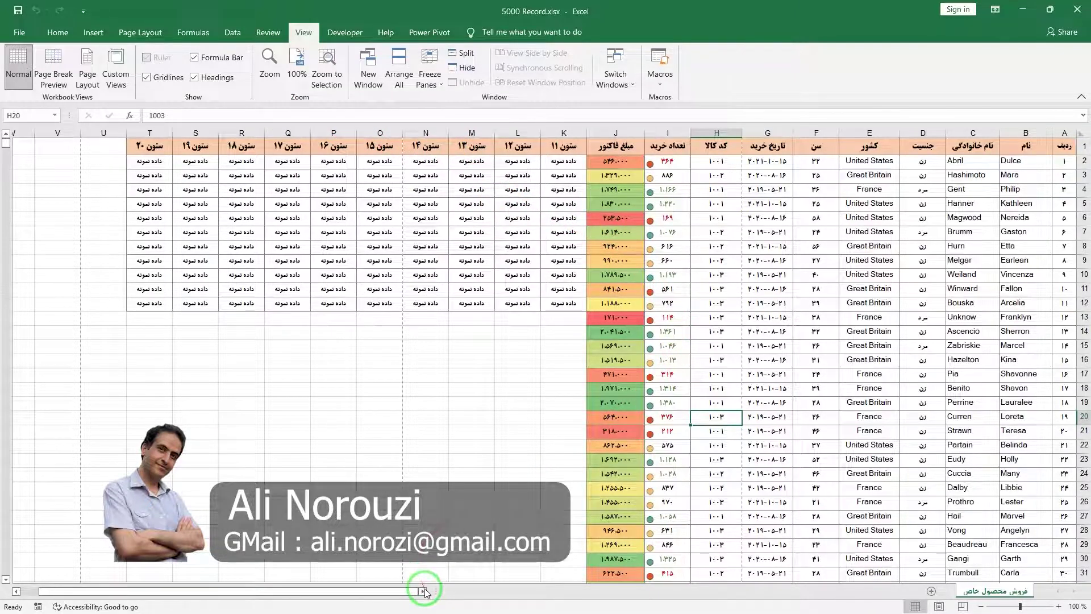
left_click(436, 85)
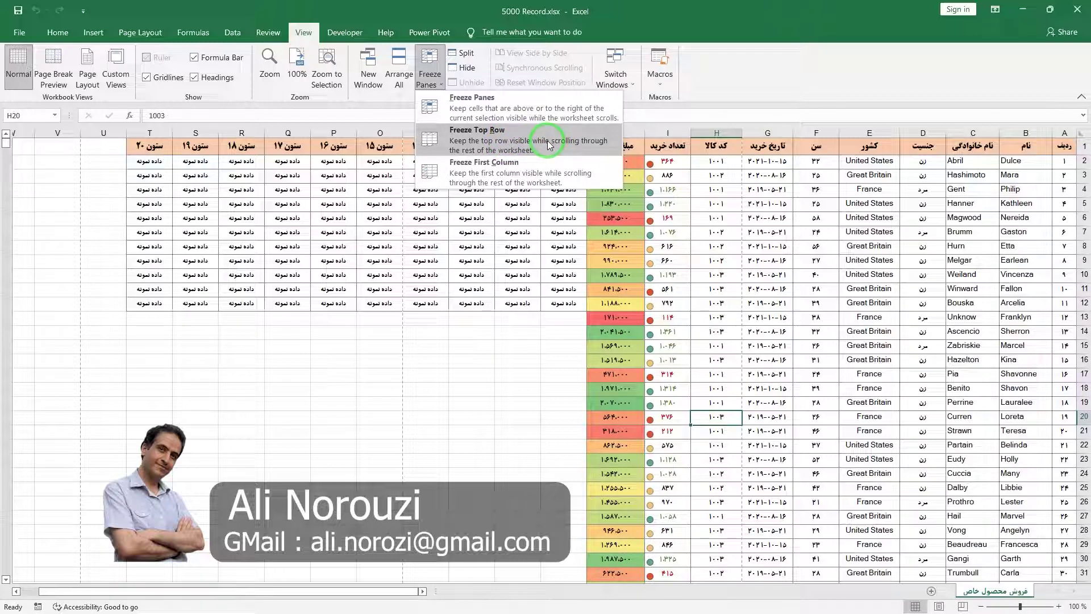
left_click(547, 141)
scroll(1005, 285, "down", 1)
scroll(1006, 286, "down", 1)
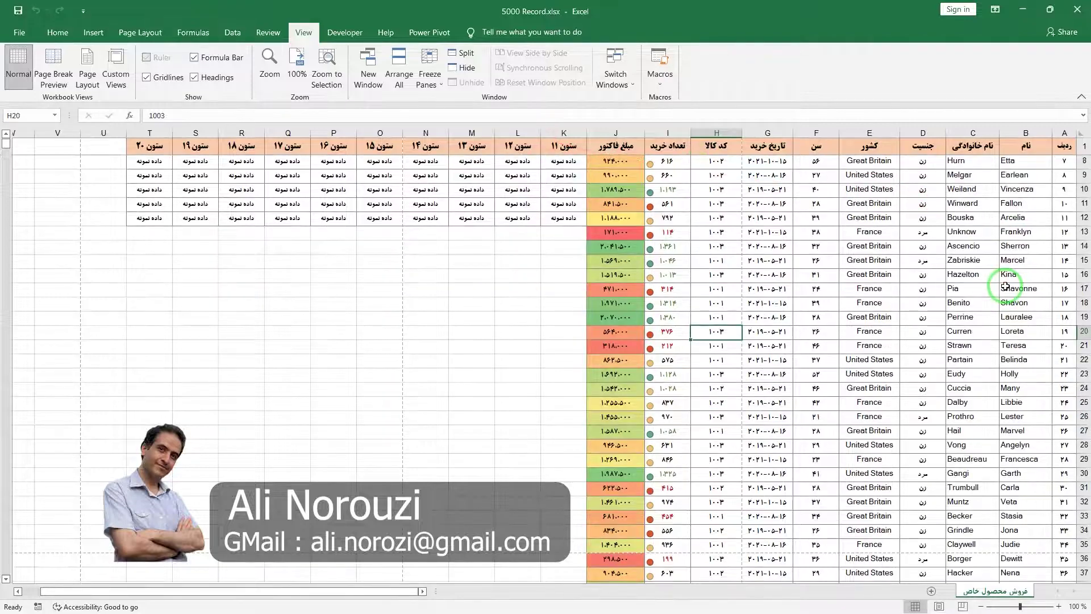
scroll(1005, 286, "down", 2)
scroll(1006, 286, "up", 2)
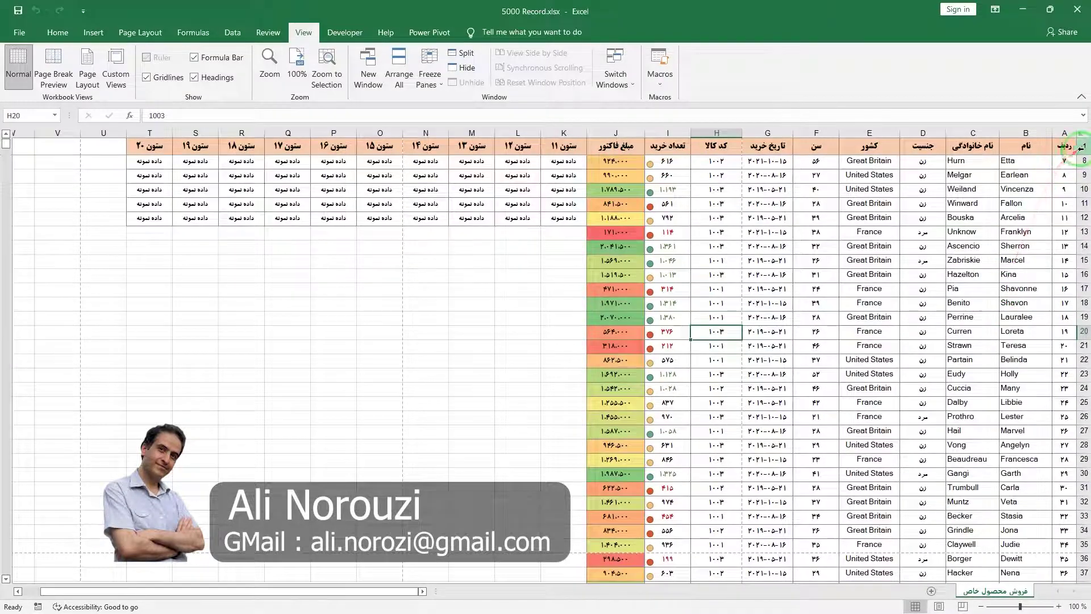
scroll(940, 277, "up", 2)
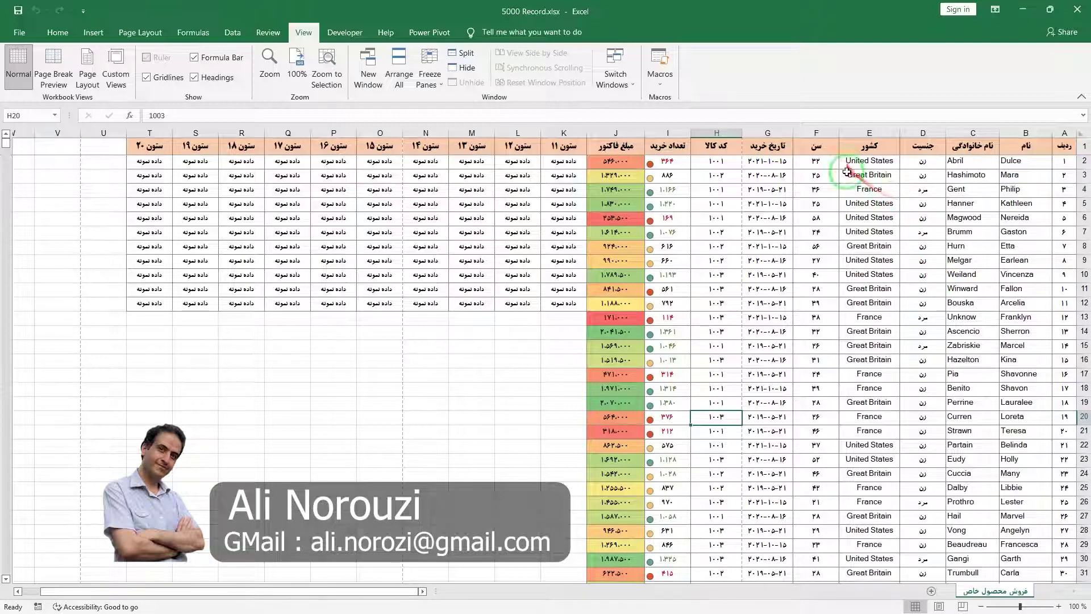
scroll(863, 318, "down", 6)
scroll(861, 321, "down", 7)
scroll(862, 318, "down", 7)
scroll(861, 318, "down", 8)
scroll(861, 255, "down", 7)
scroll(828, 341, "up", 5)
scroll(824, 346, "up", 10)
scroll(800, 348, "up", 6)
scroll(800, 348, "up", 7)
scroll(800, 348, "up", 7)
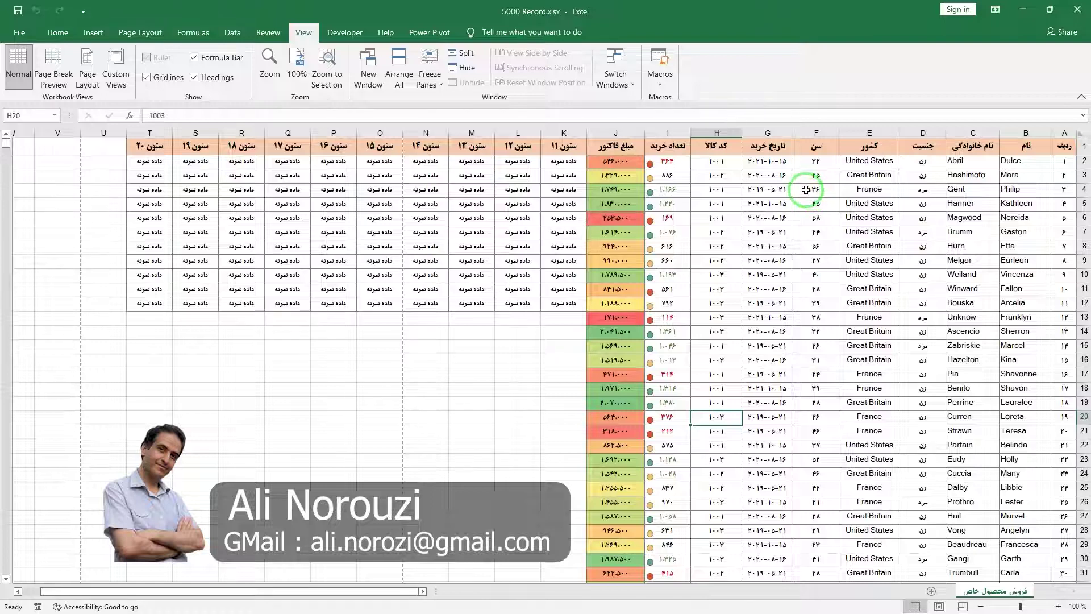
Unfreeze the header row and freeze the first column instead.
left_click(434, 79)
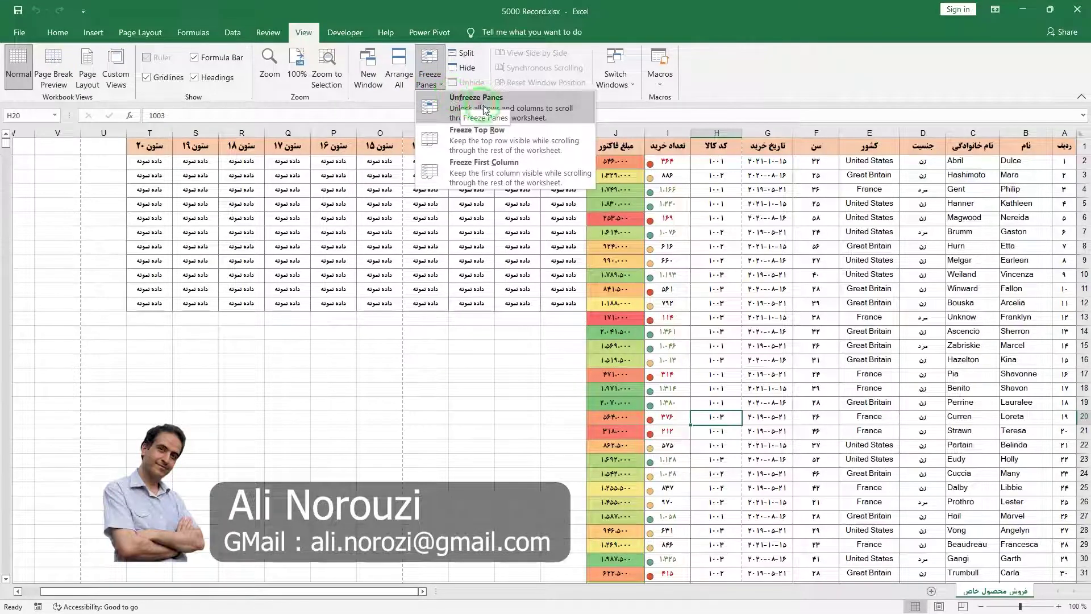
left_click(531, 106)
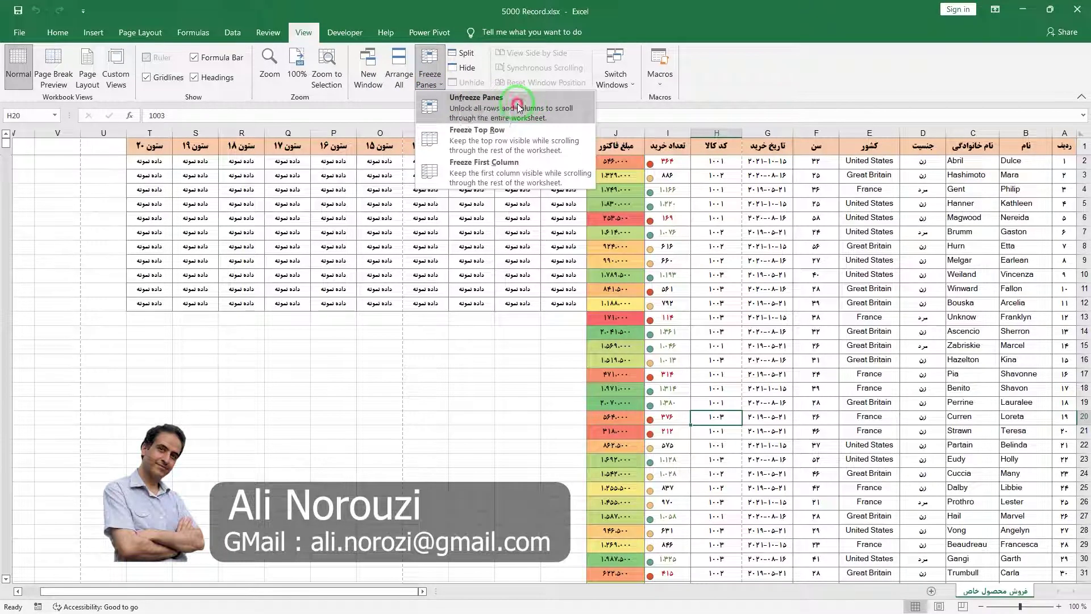
left_click(433, 88)
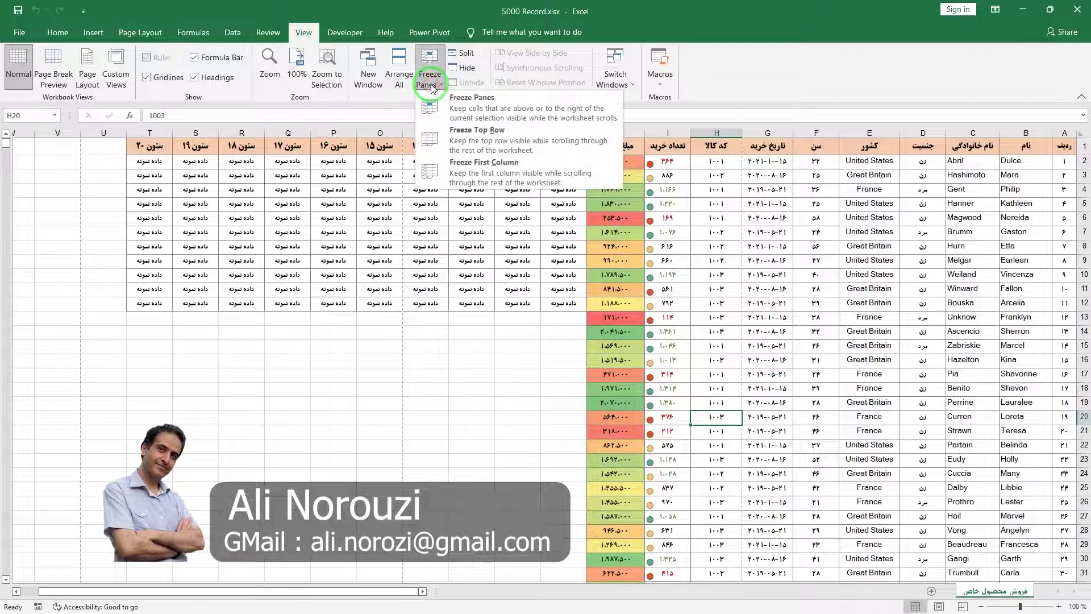
left_click(487, 167)
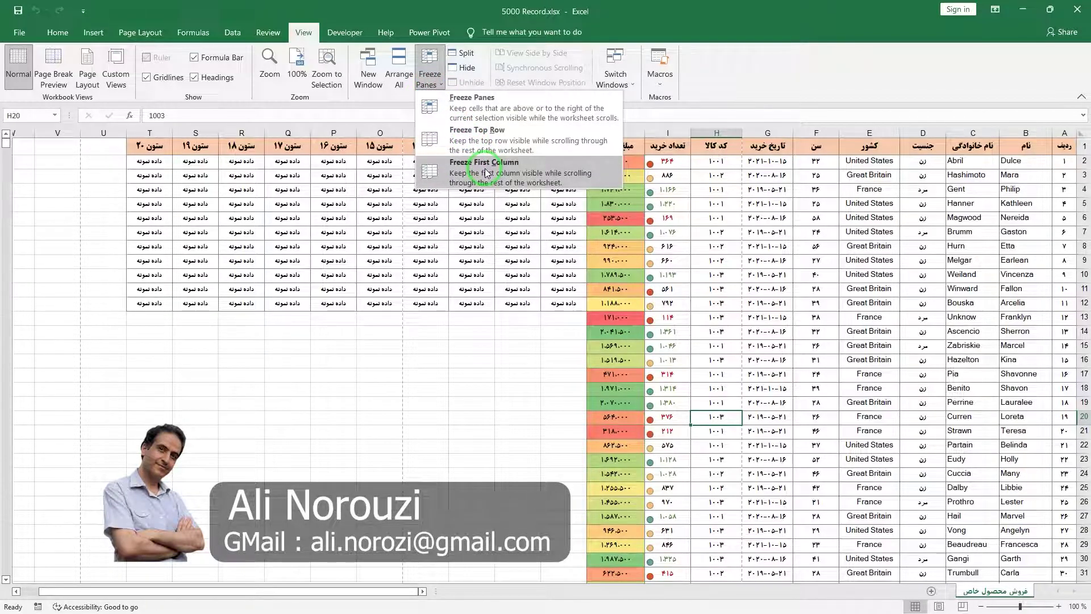
left_click(482, 174)
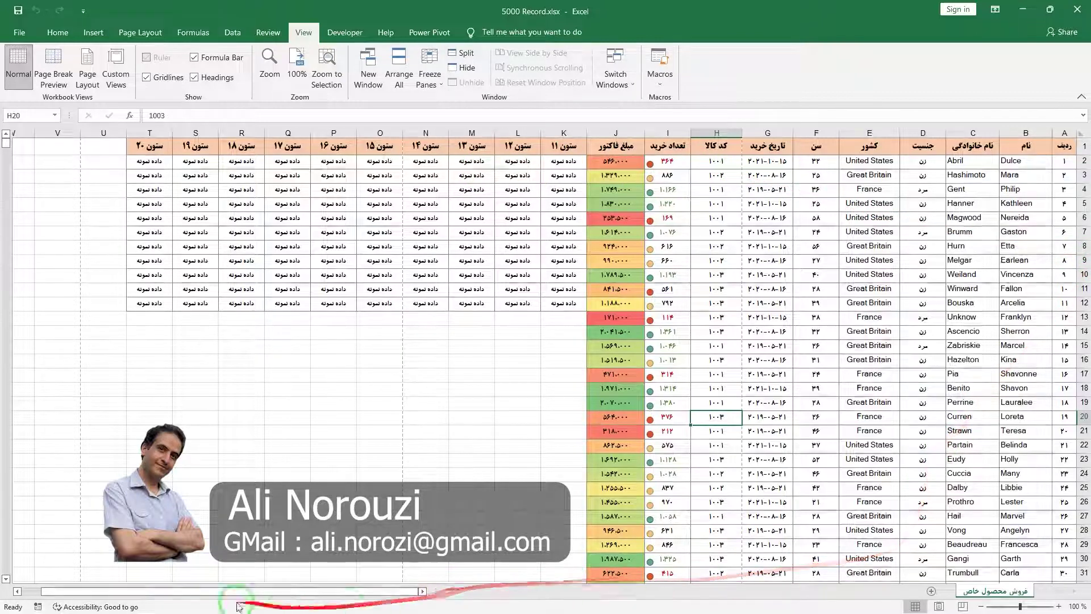
Scroll sideways to check column A stays fixed, then unfreeze the panes.
left_click(17, 591)
left_click(17, 591)
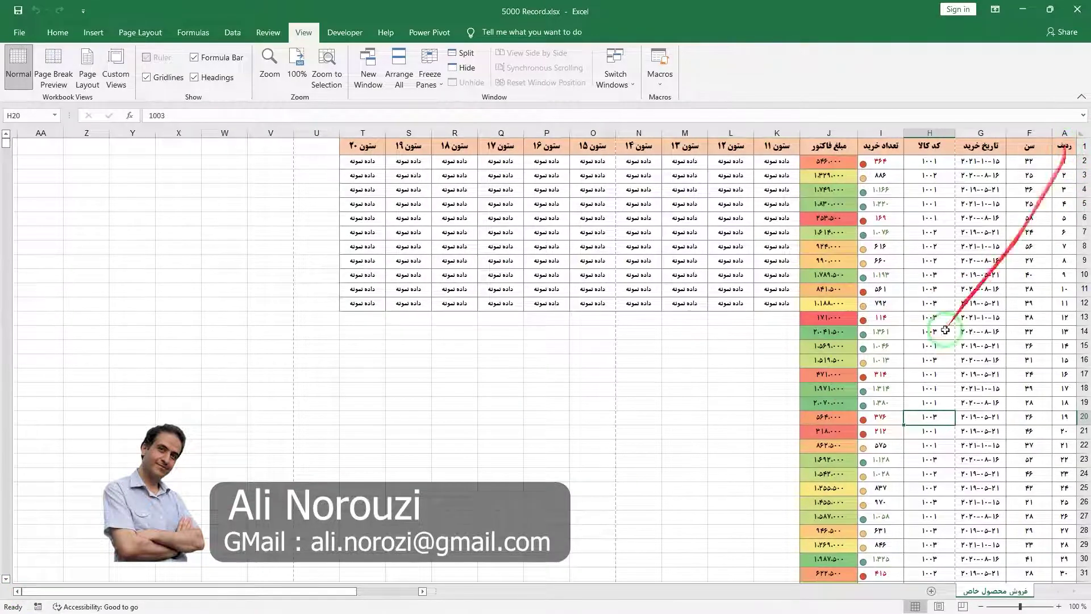
left_click(423, 592)
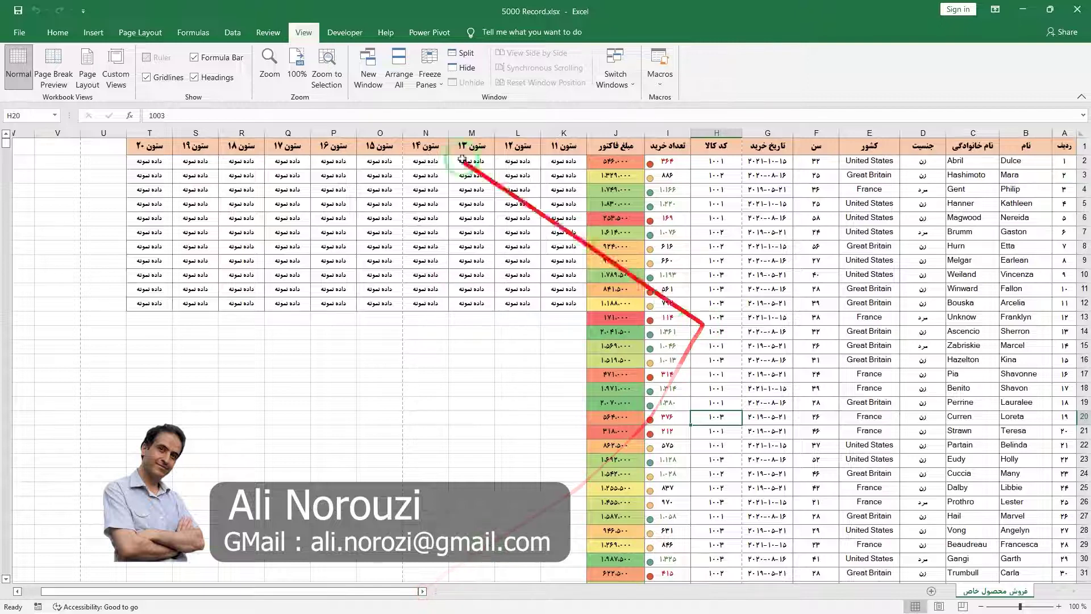
left_click(429, 76)
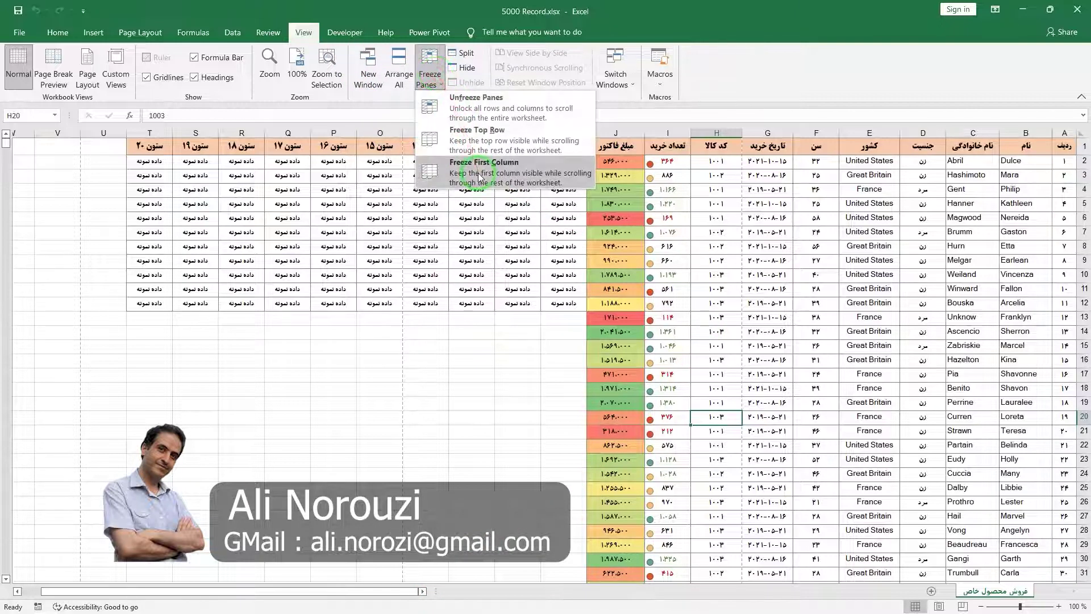
left_click(465, 105)
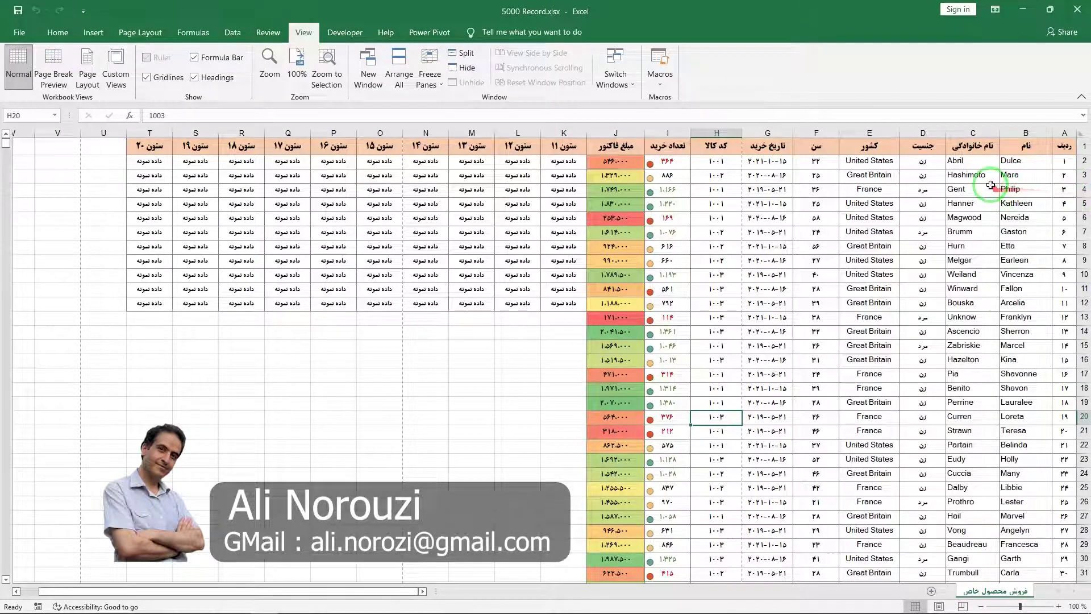
left_click(1086, 190)
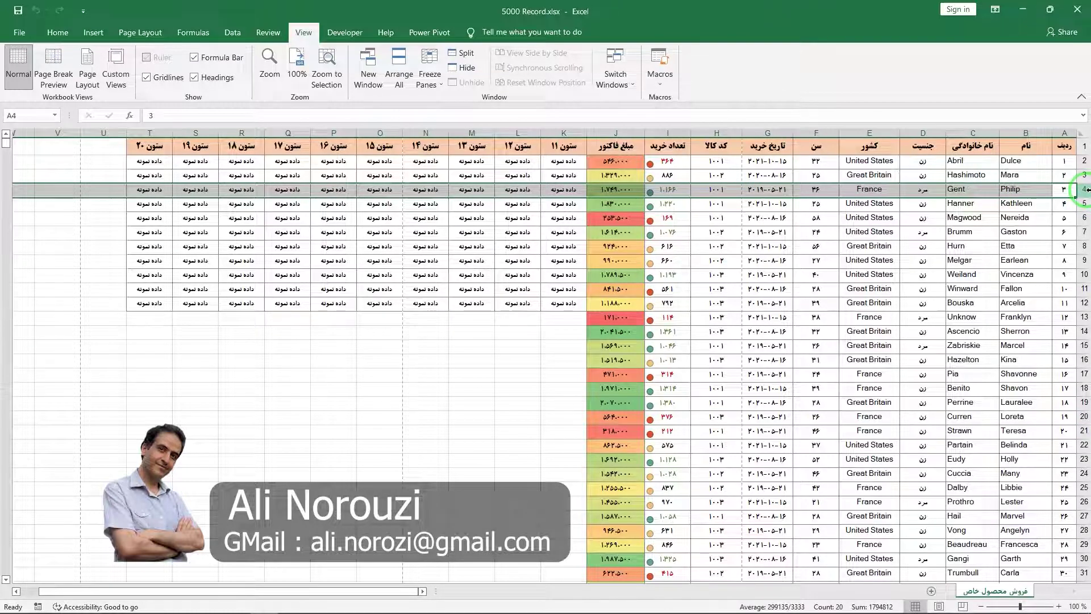
left_click(430, 79)
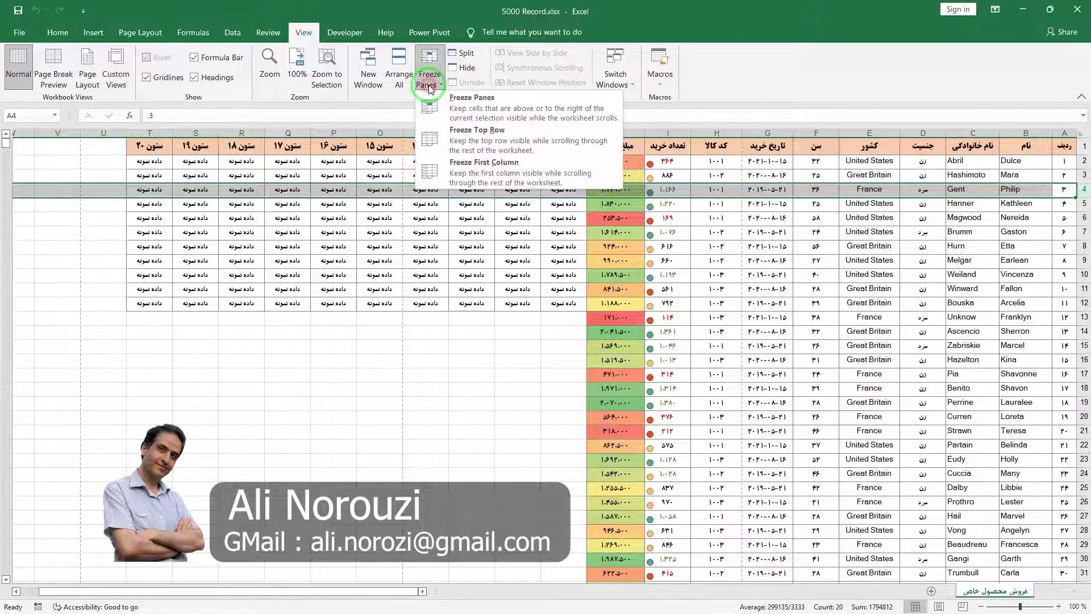
left_click(475, 111)
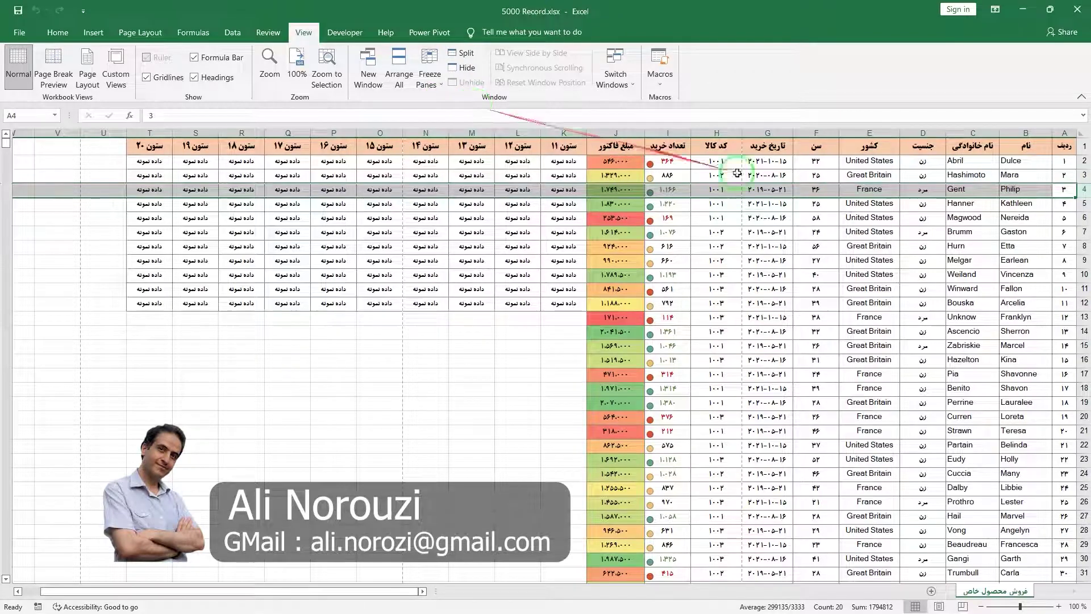
left_click(882, 233)
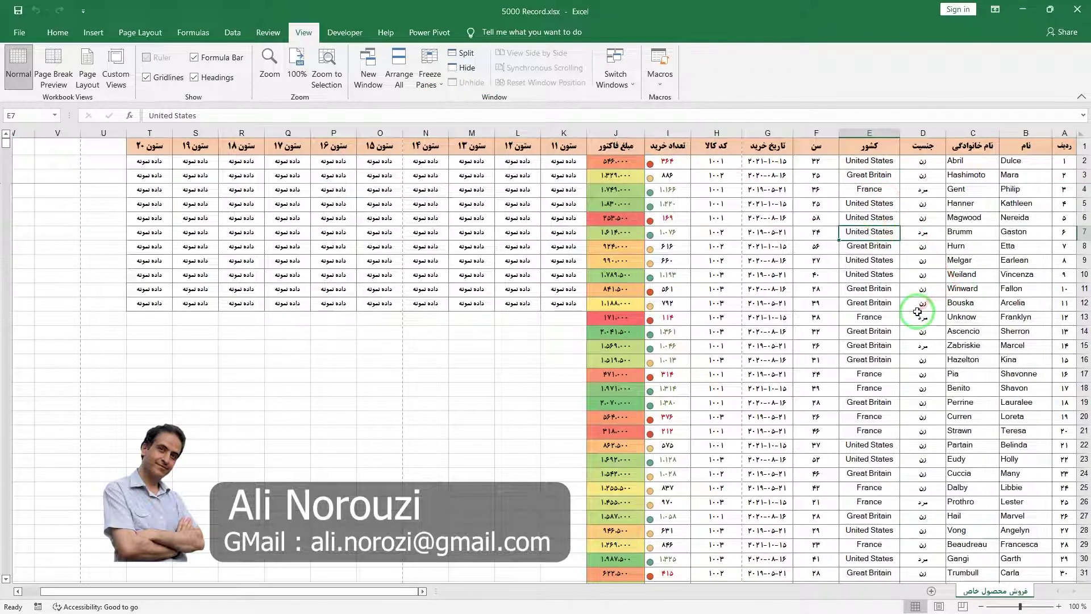
scroll(917, 313, "down", 2)
scroll(918, 313, "down", 1)
scroll(918, 313, "down", 2)
scroll(918, 314, "down", 1)
scroll(918, 314, "down", 1)
scroll(917, 314, "down", 1)
scroll(918, 314, "down", 2)
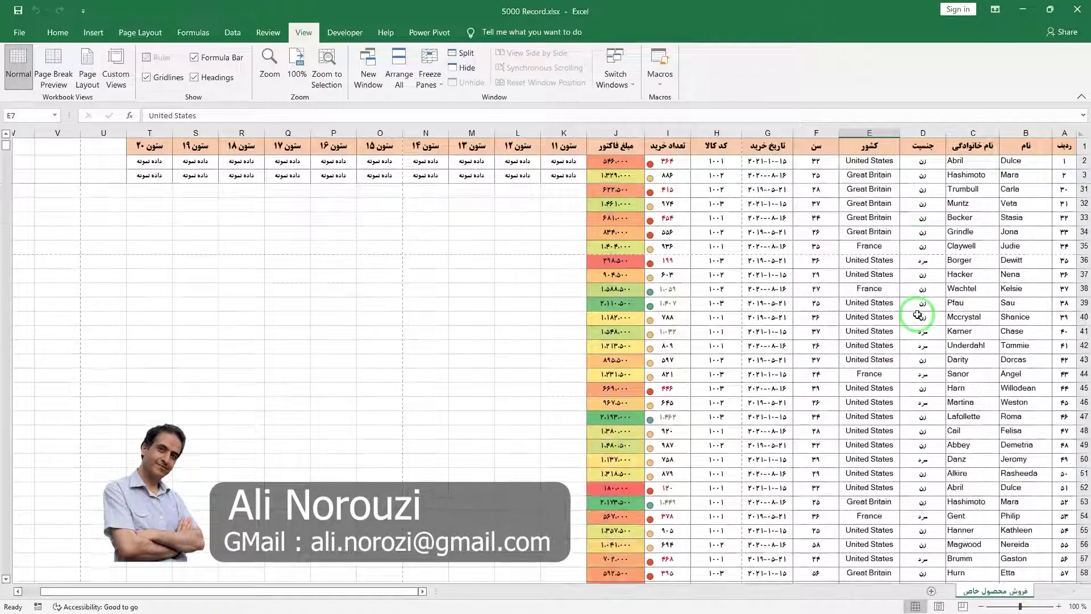
scroll(918, 314, "down", 1)
scroll(918, 315, "down", 2)
scroll(918, 316, "up", 3)
scroll(917, 315, "up", 3)
scroll(918, 315, "up", 2)
scroll(918, 316, "up", 2)
scroll(918, 315, "up", 3)
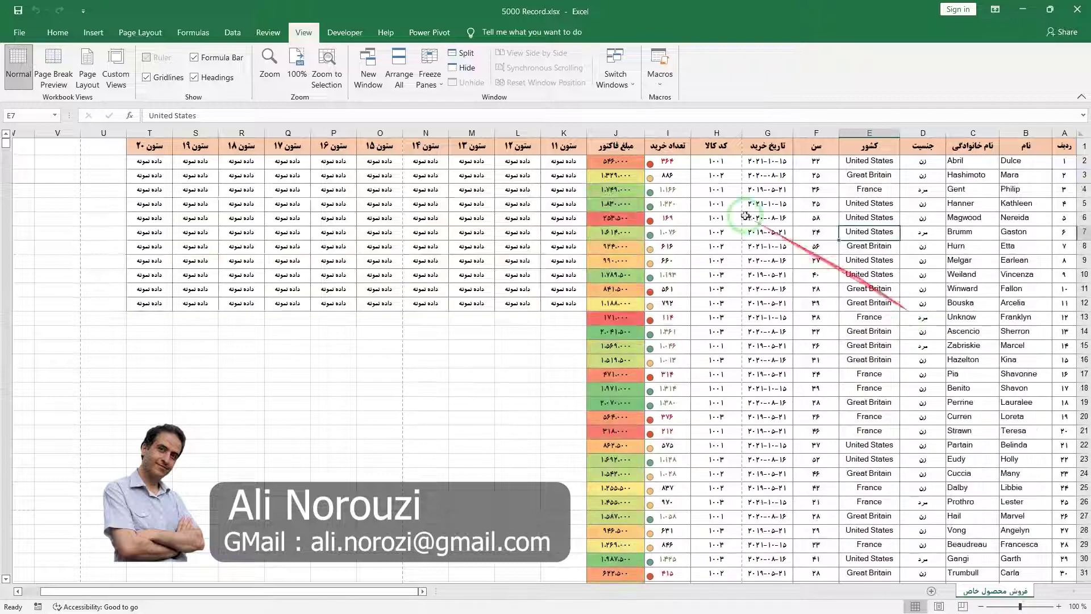
left_click(429, 80)
left_click(443, 99)
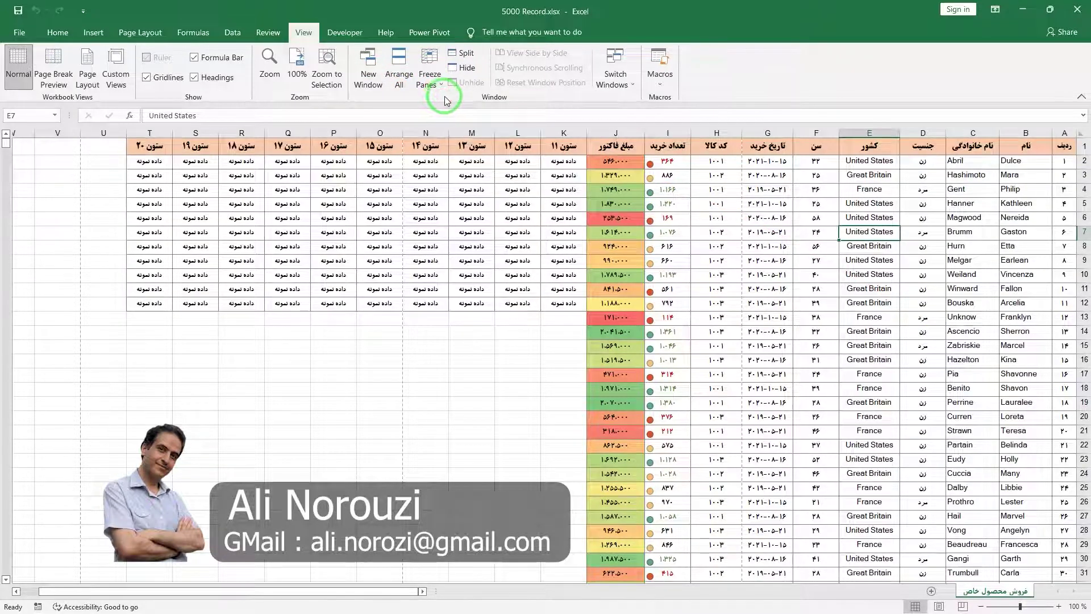
Freeze columns A–D at column E, test scrolling sideways, then unfreeze.
left_click(886, 131)
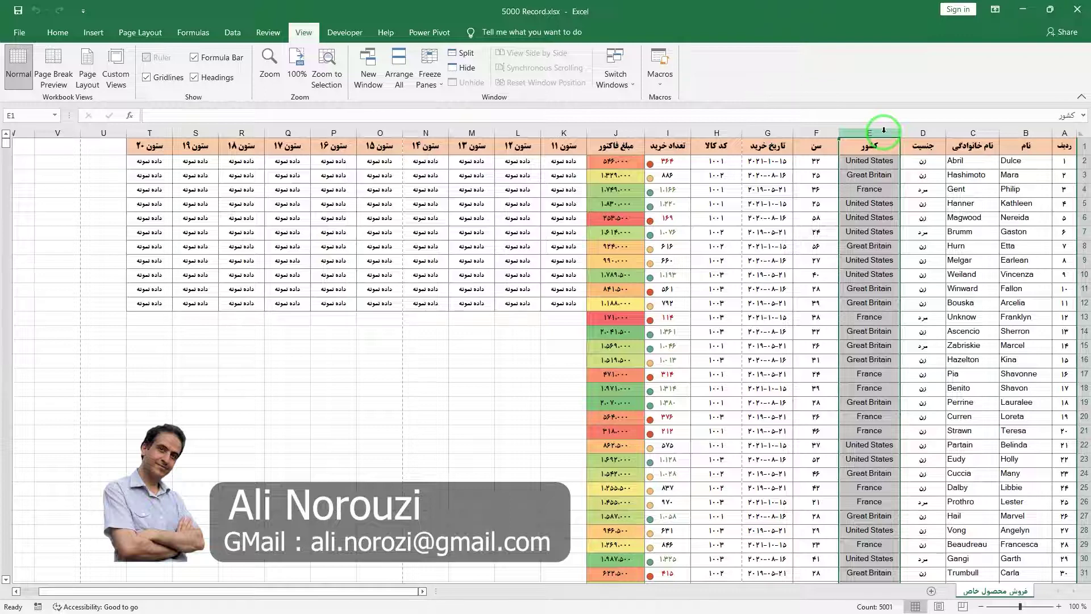
left_click(430, 73)
left_click(449, 96)
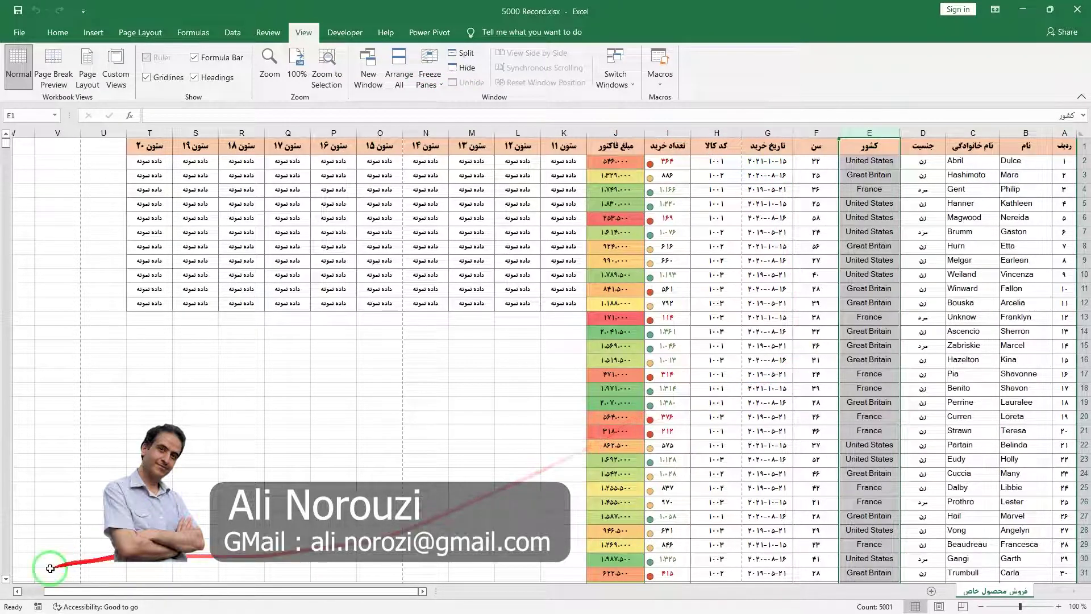
left_click(21, 592)
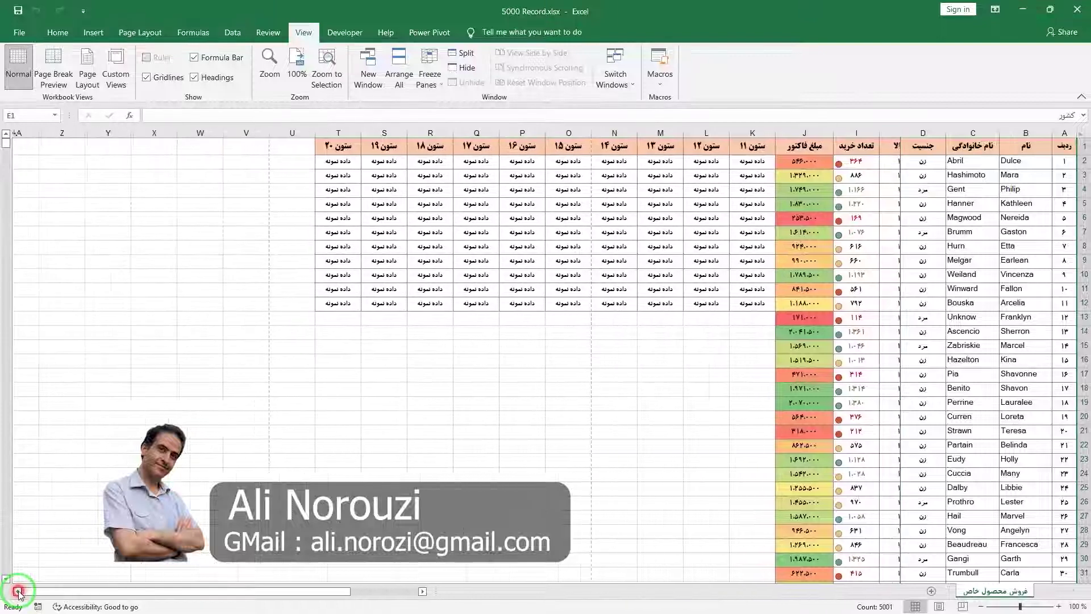
left_click_drag(166, 591, 321, 598)
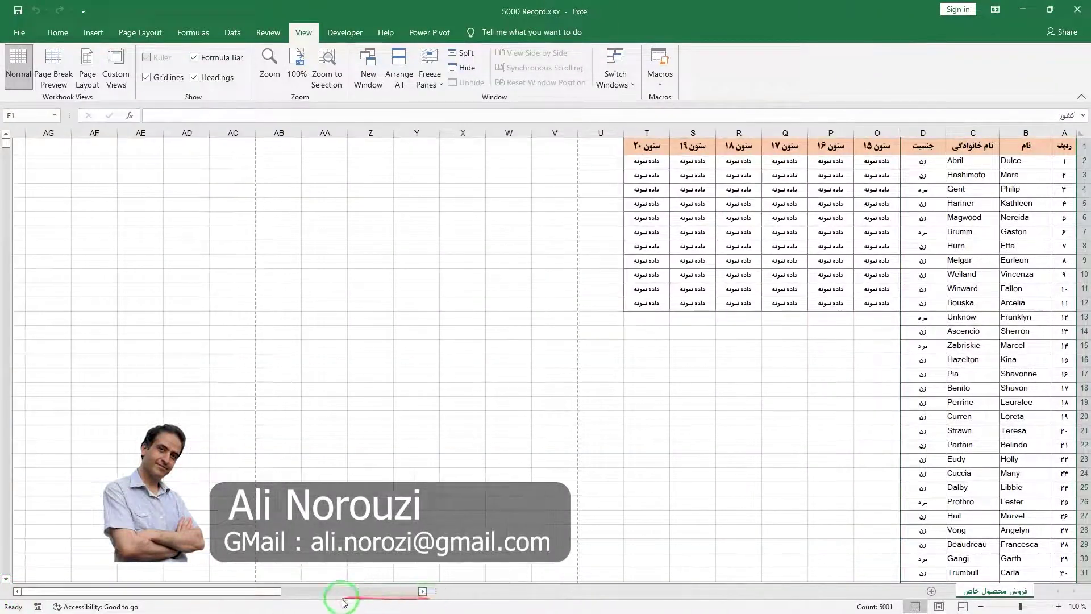
left_click(344, 602)
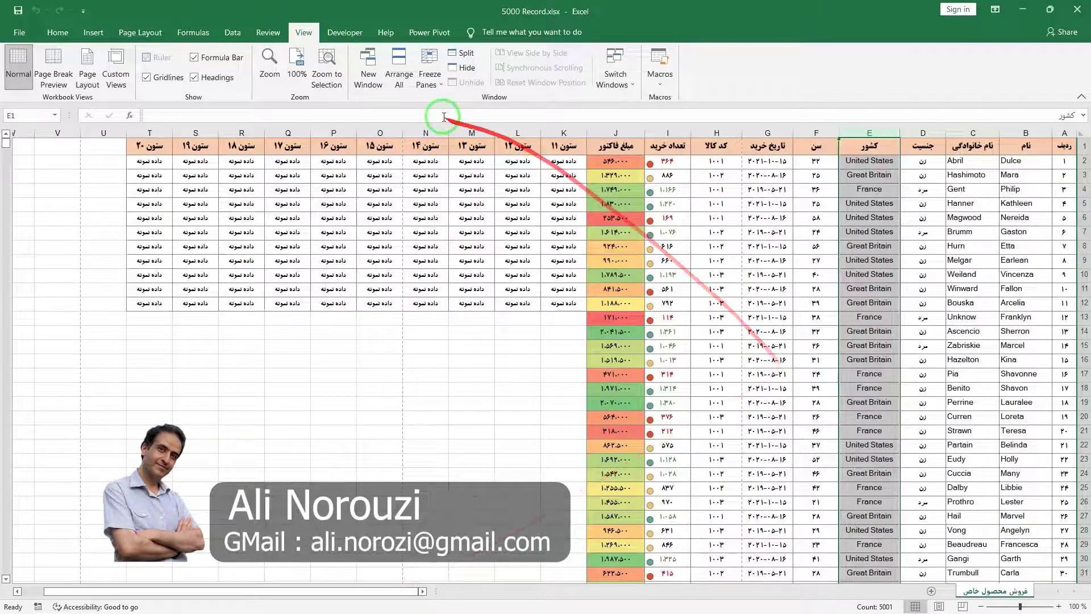
left_click(434, 86)
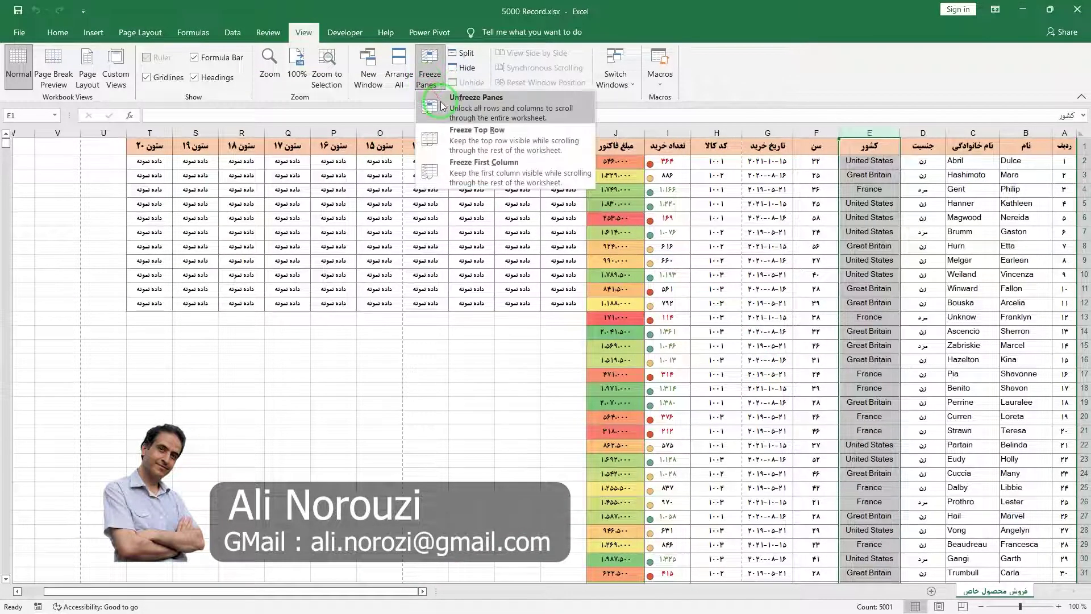
left_click(442, 105)
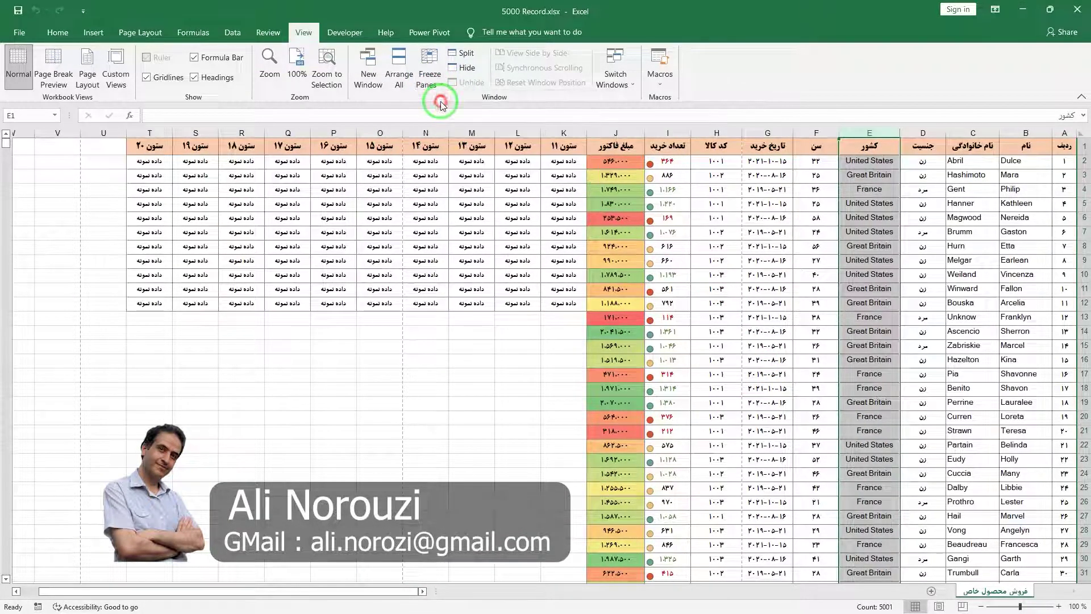
Freeze panes at cell F6 and scroll sideways and vertically to test.
left_click(815, 218)
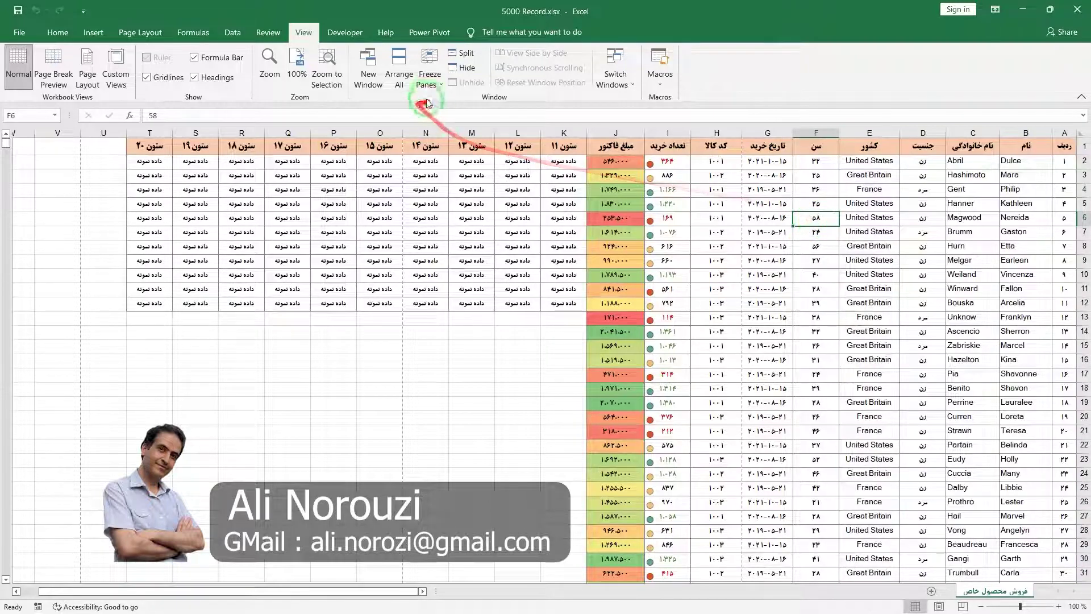
left_click(429, 82)
left_click(449, 107)
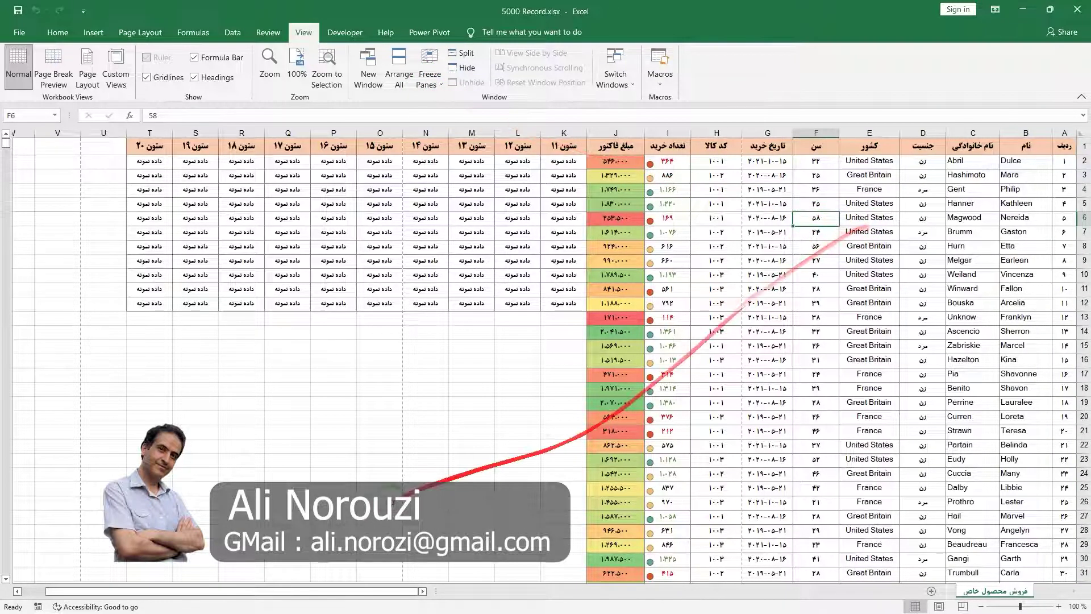
left_click(17, 591)
left_click(17, 591)
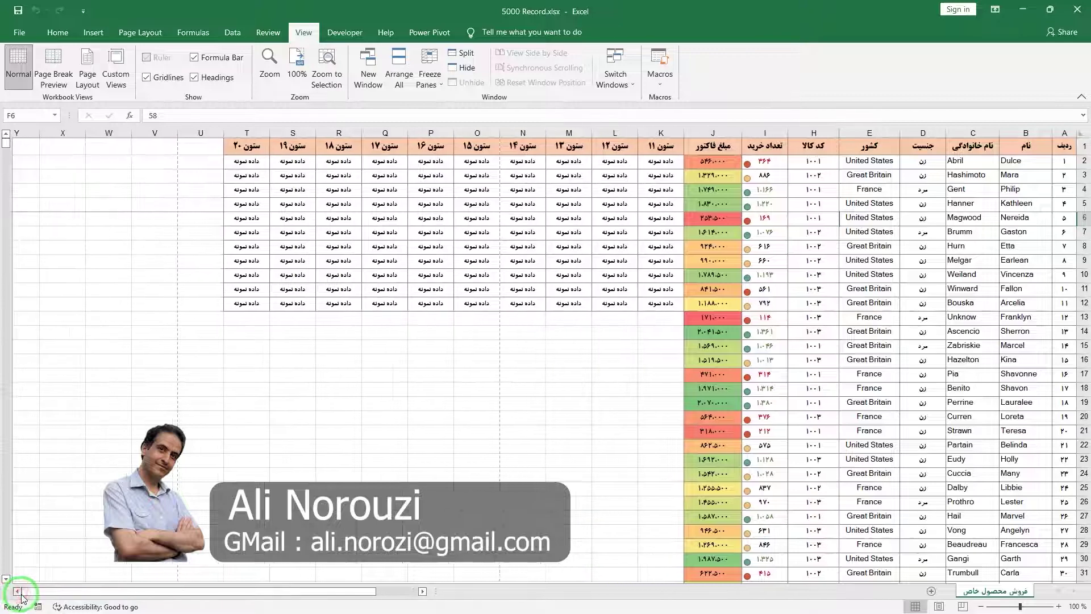
scroll(733, 398, "down", 3)
scroll(736, 400, "down", 3)
scroll(735, 399, "up", 3)
scroll(730, 405, "up", 3)
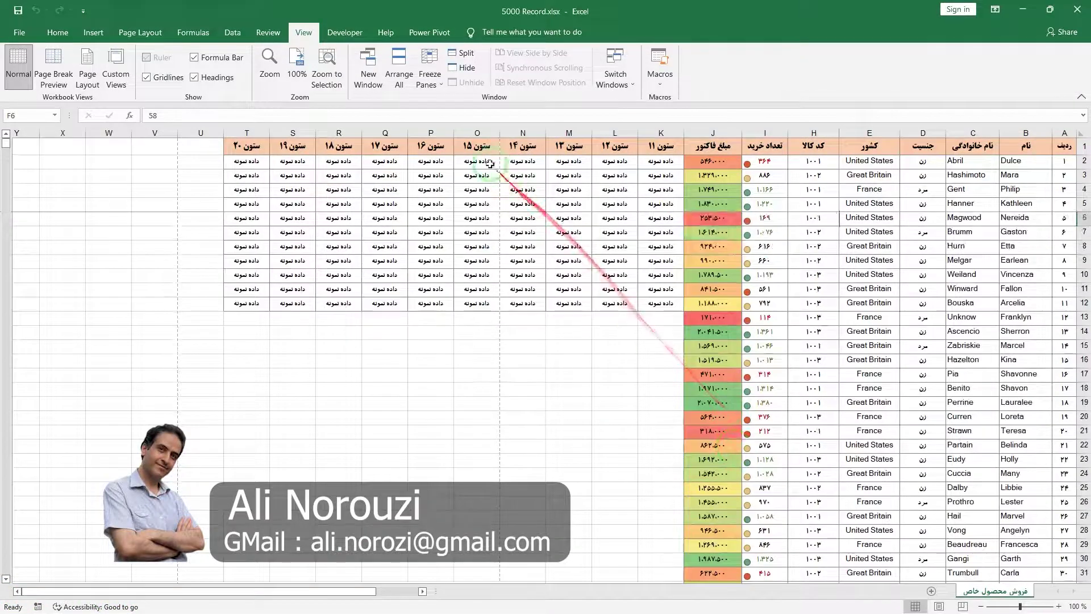